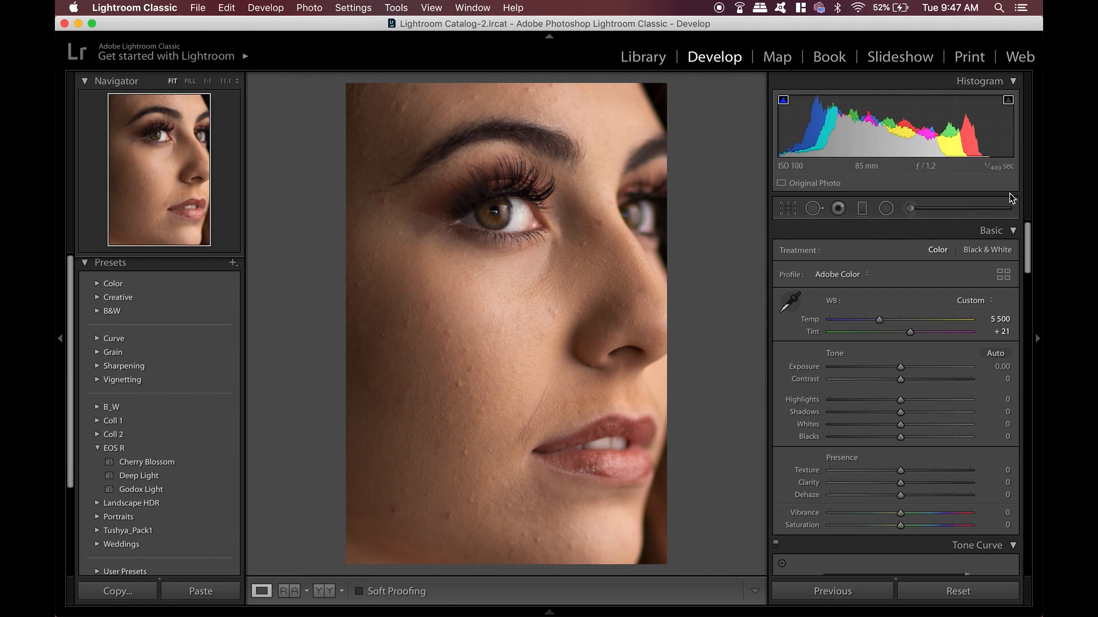
Raise the photo's Exposure to +0.20
drag(902, 369, 903, 371)
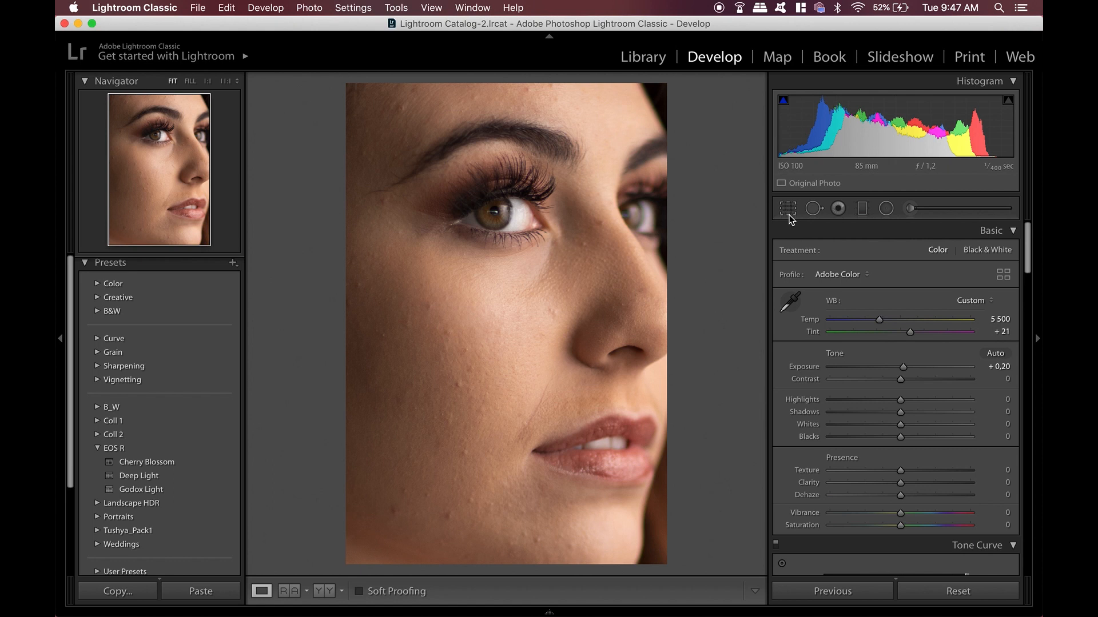
Reset the crop so the full, uncropped portrait is shown
click(785, 208)
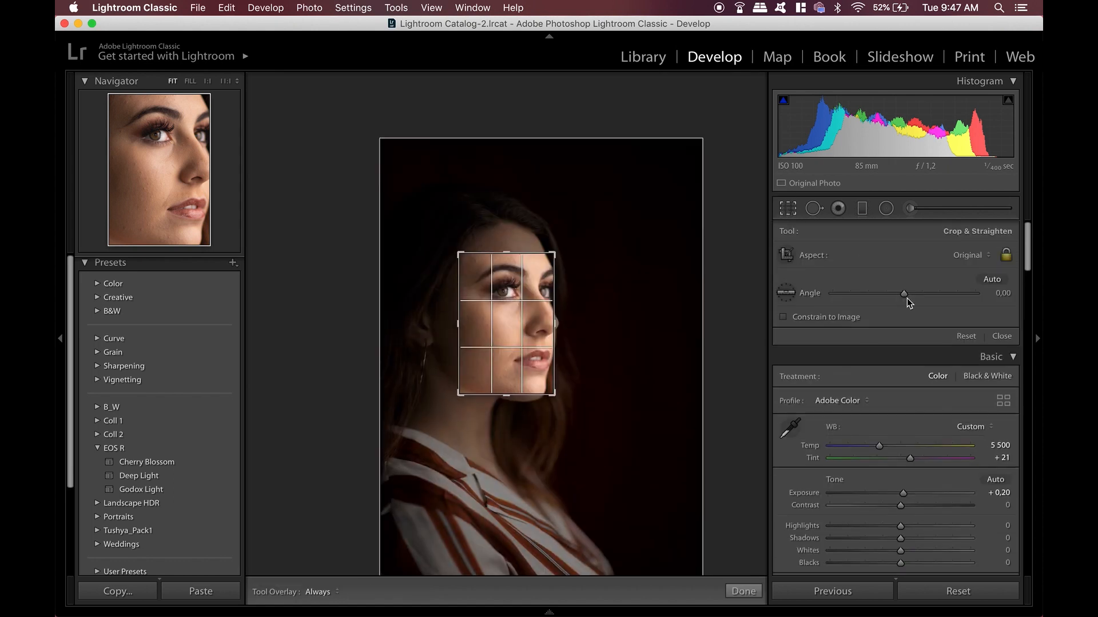
click(966, 337)
key(Return)
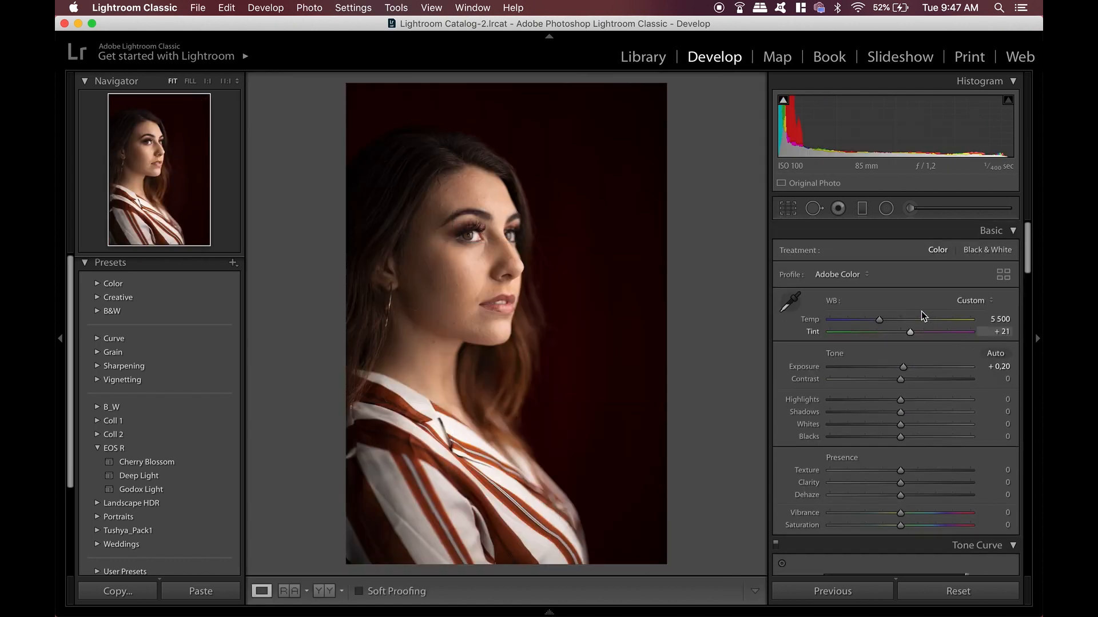
Set Contrast to +22
click(455, 233)
drag(550, 277, 422, 276)
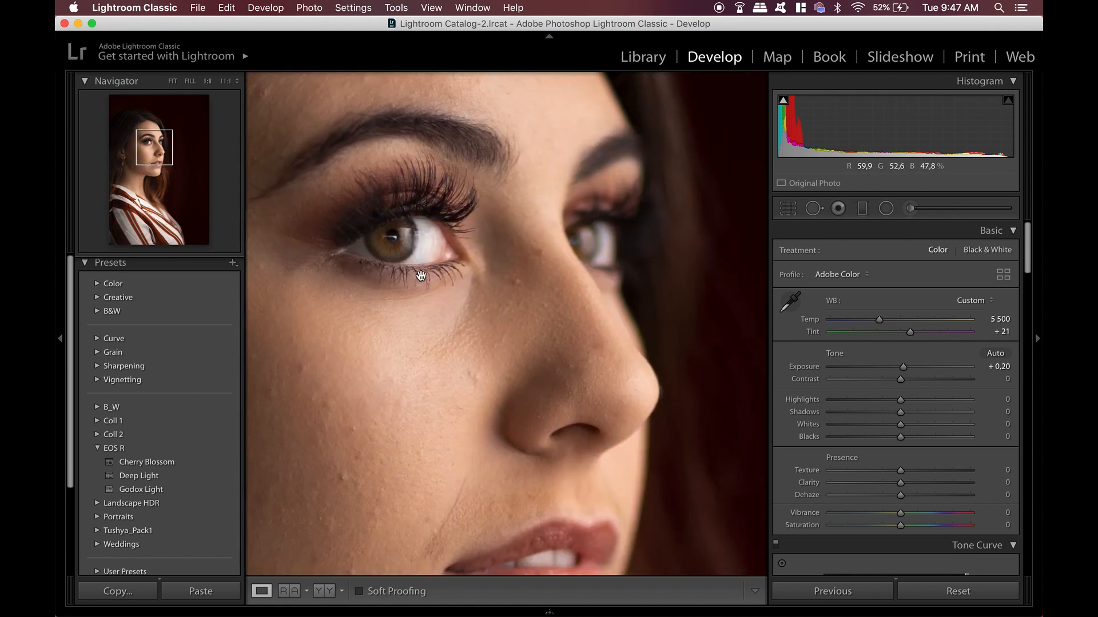
click(442, 284)
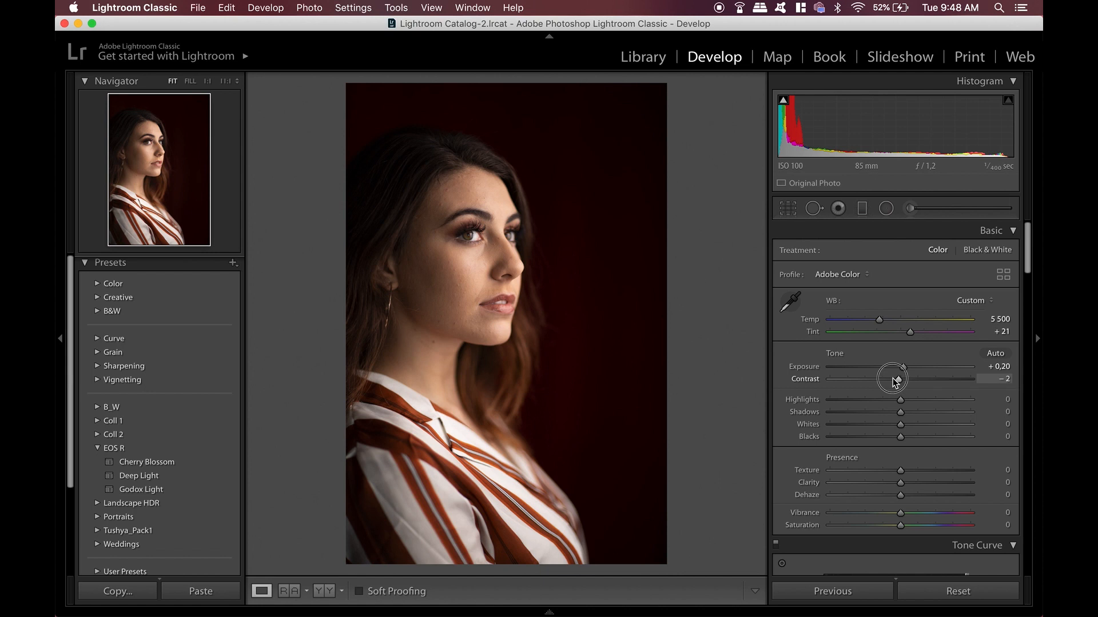
drag(895, 381, 915, 396)
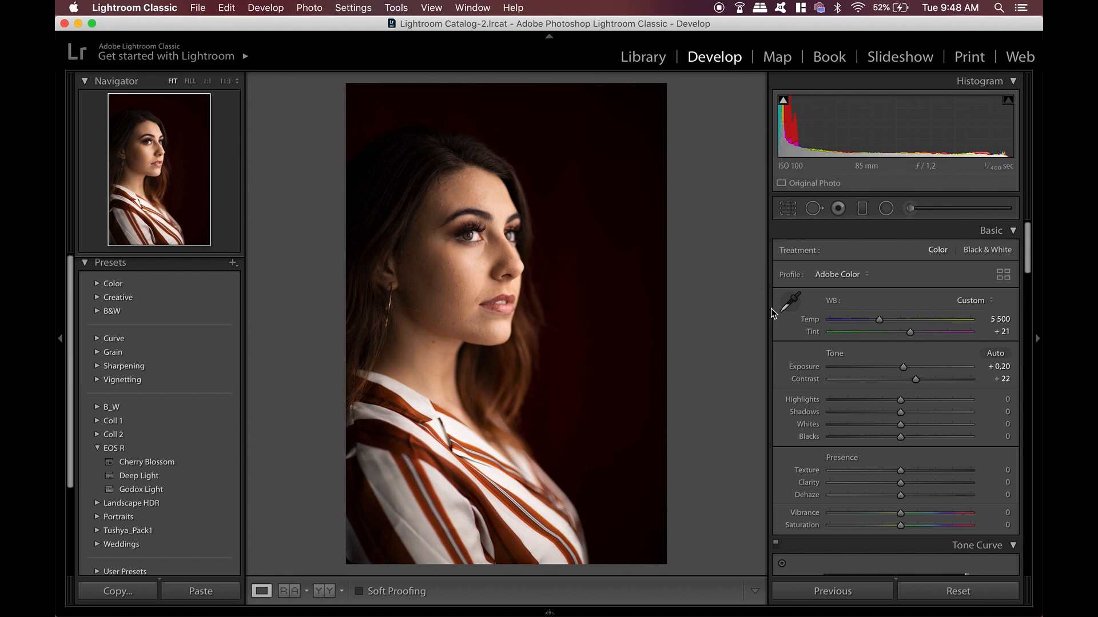
Set Highlights to +19, checking the skin up close
drag(901, 400, 911, 400)
click(518, 302)
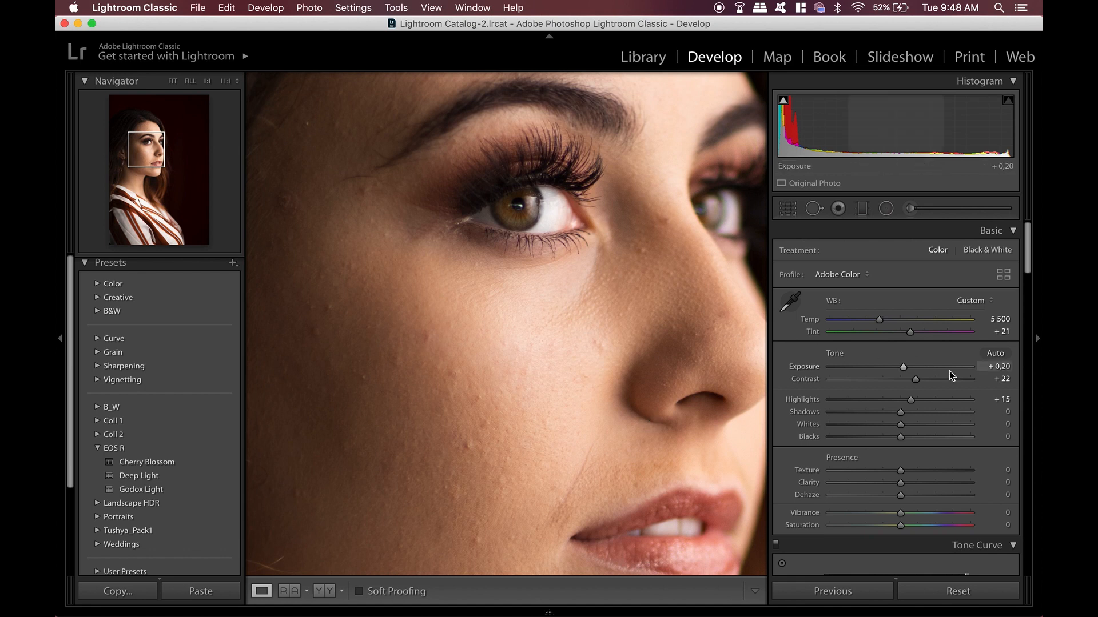
mouse_move(911, 399)
mouse_down()
mouse_move(970, 408)
mouse_move(918, 407)
mouse_up()
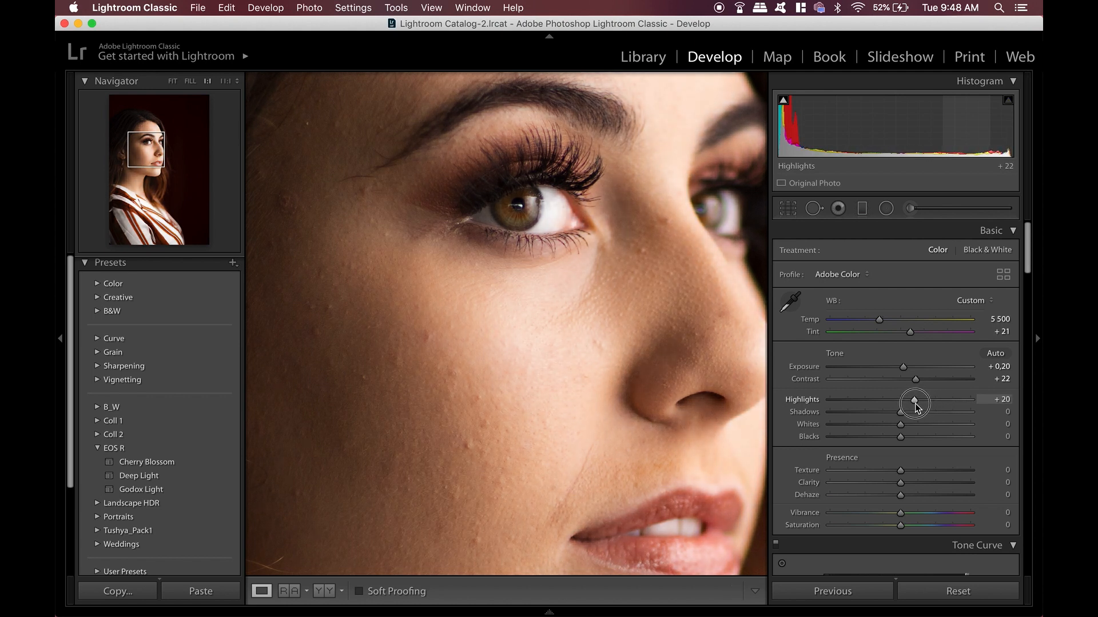
mouse_move(916, 406)
mouse_down()
mouse_move(924, 403)
mouse_move(915, 406)
mouse_up()
click(609, 338)
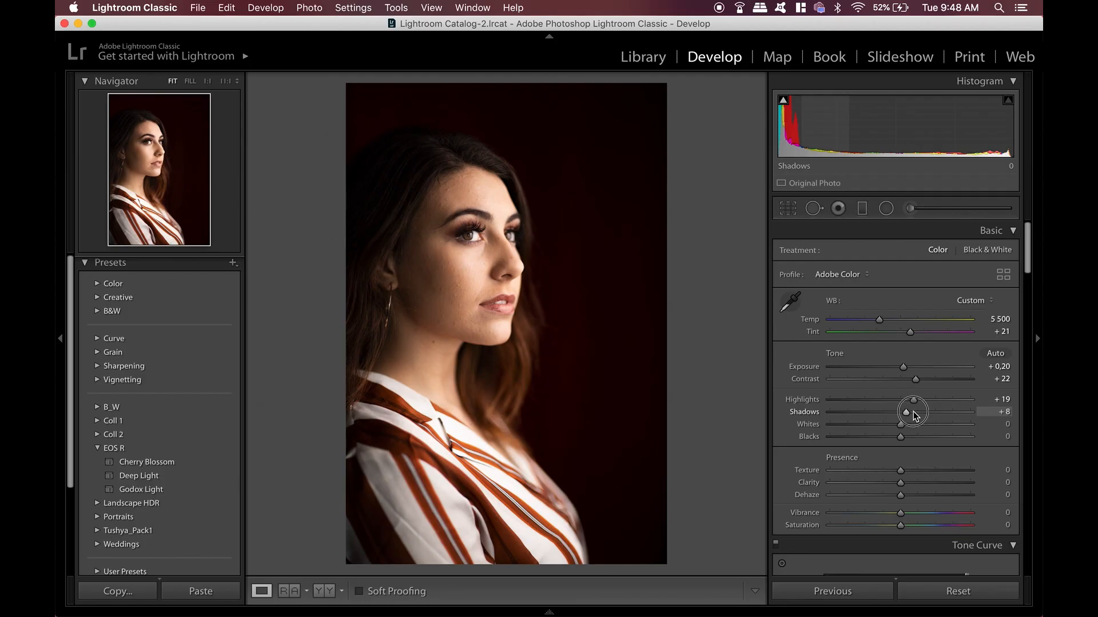
Set Shadows to -23 and Whites to +24
drag(913, 413, 886, 420)
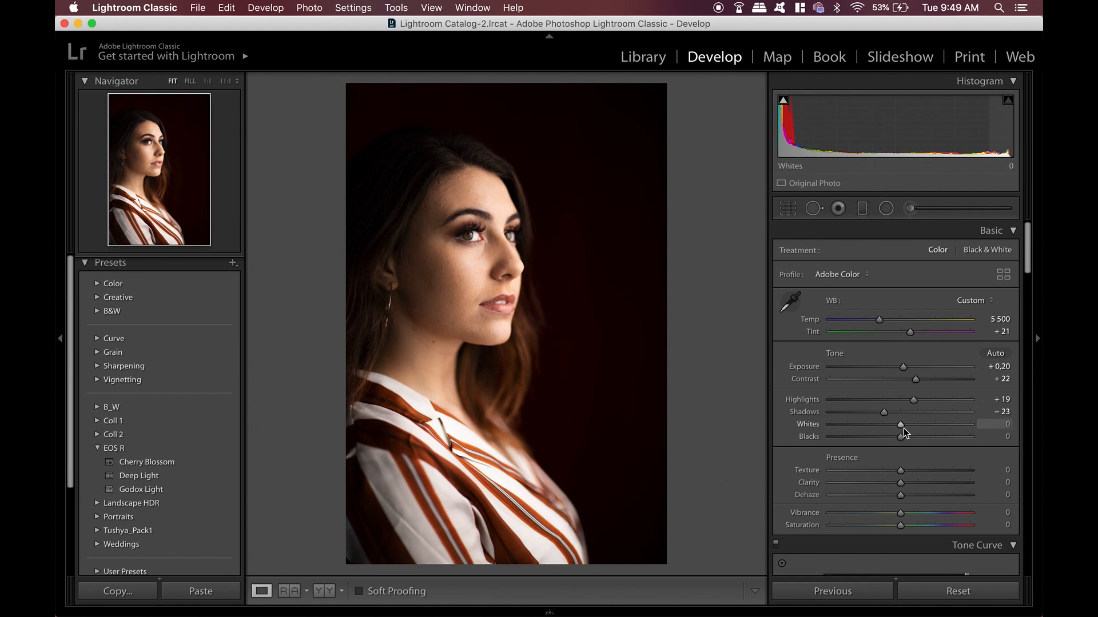
mouse_move(901, 427)
mouse_down()
mouse_move(887, 424)
mouse_move(927, 432)
mouse_move(902, 438)
mouse_move(922, 437)
mouse_move(916, 430)
mouse_up()
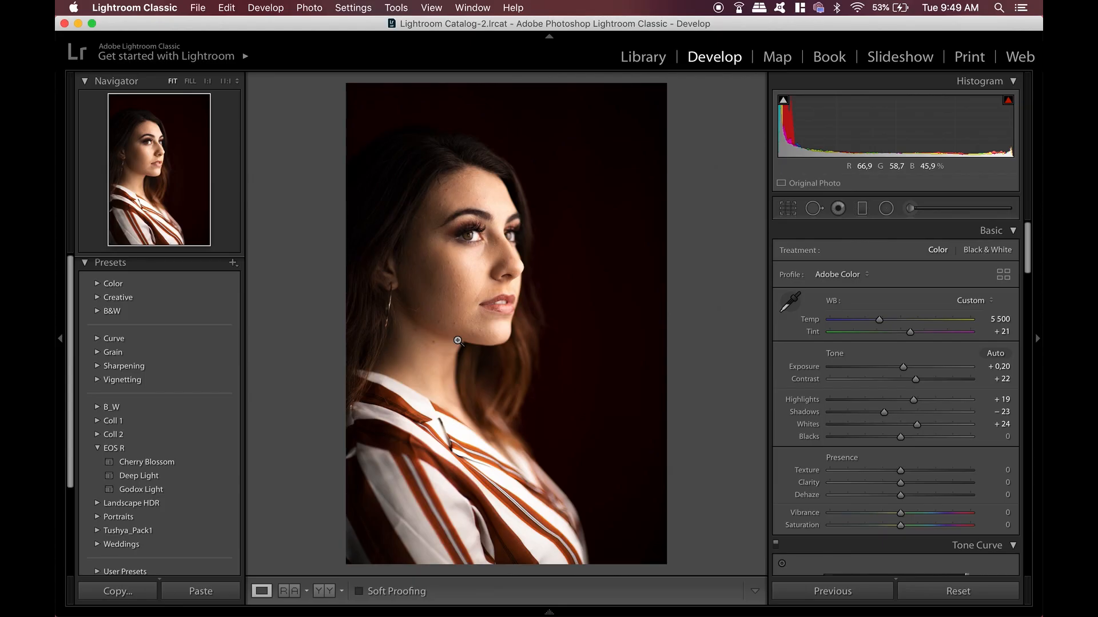
Set Blacks to -23
click(490, 263)
drag(900, 441, 883, 444)
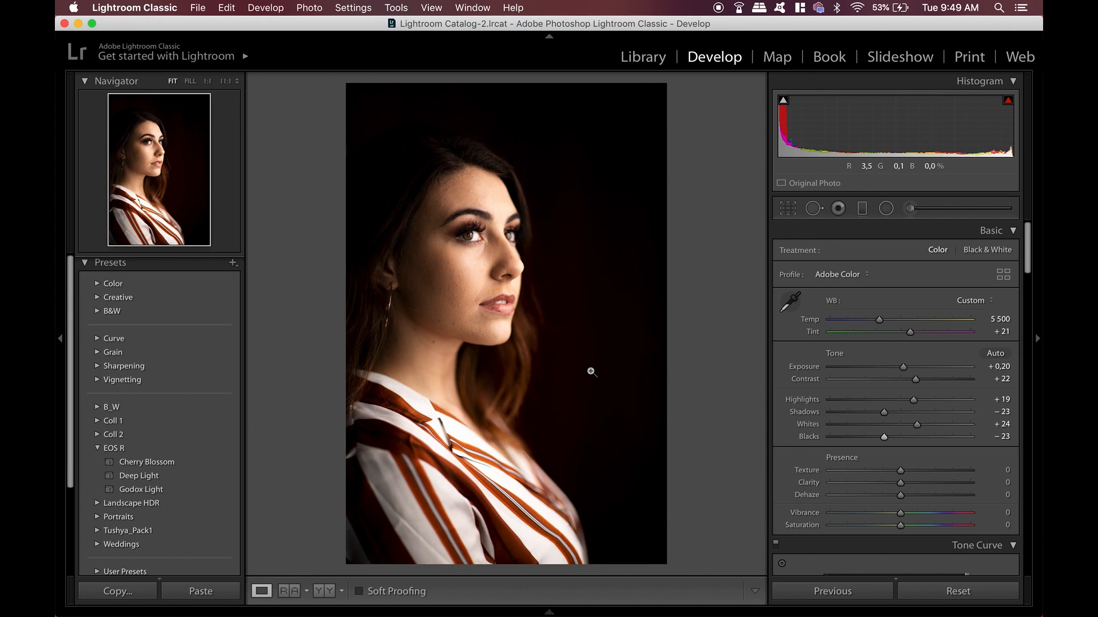
Set Texture to -15 to soften the skin, inspecting the face at close zoom
click(467, 256)
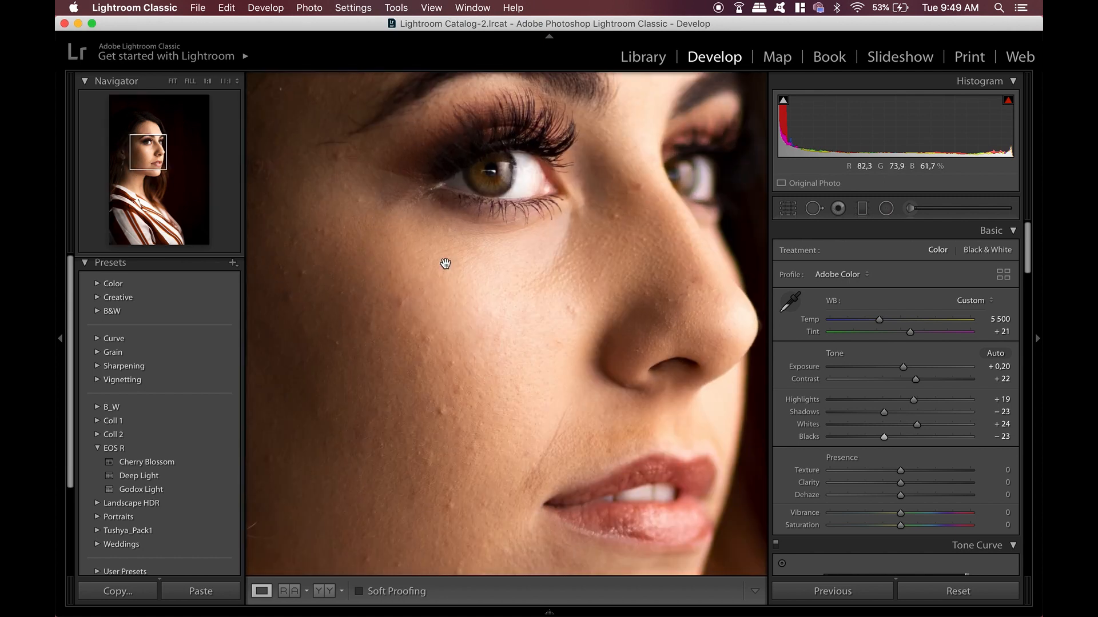
drag(444, 262, 507, 355)
click(697, 370)
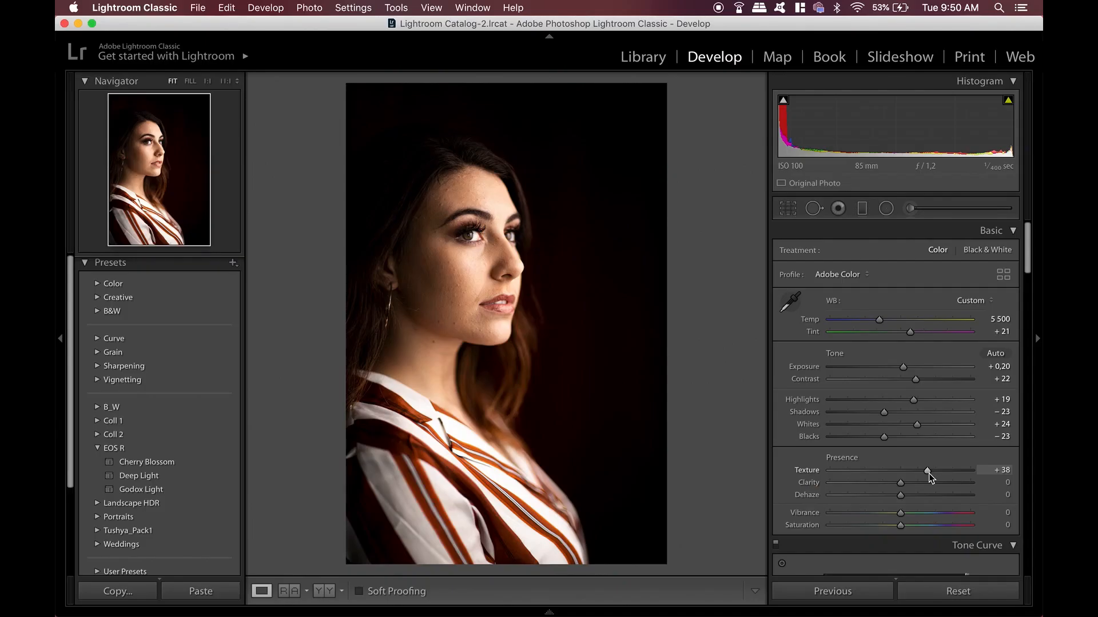
drag(929, 473, 894, 483)
click(475, 261)
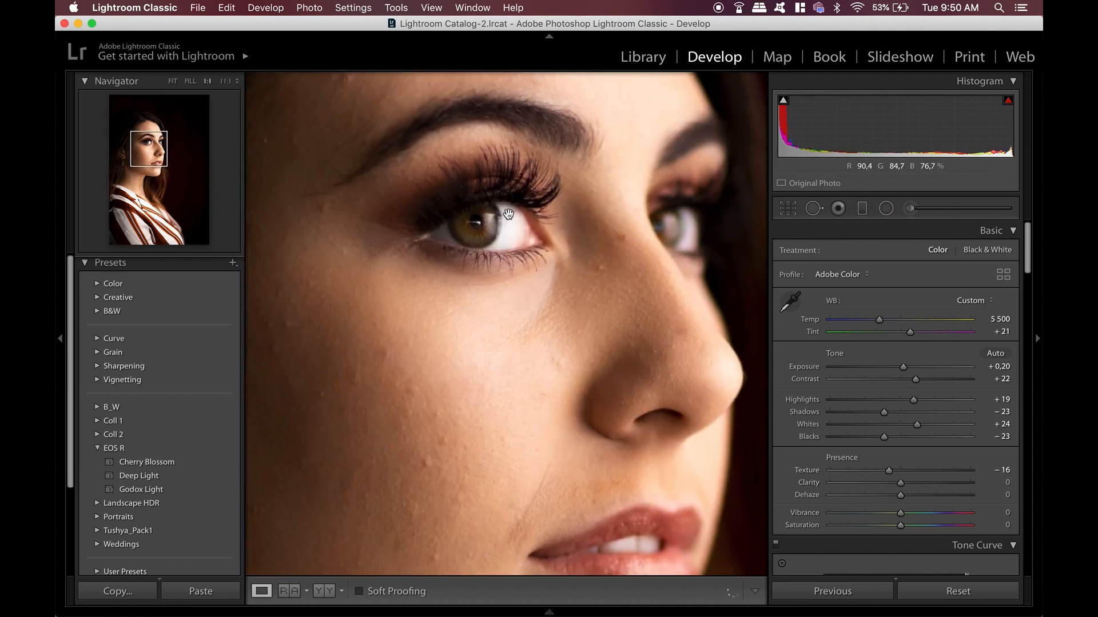
click(895, 471)
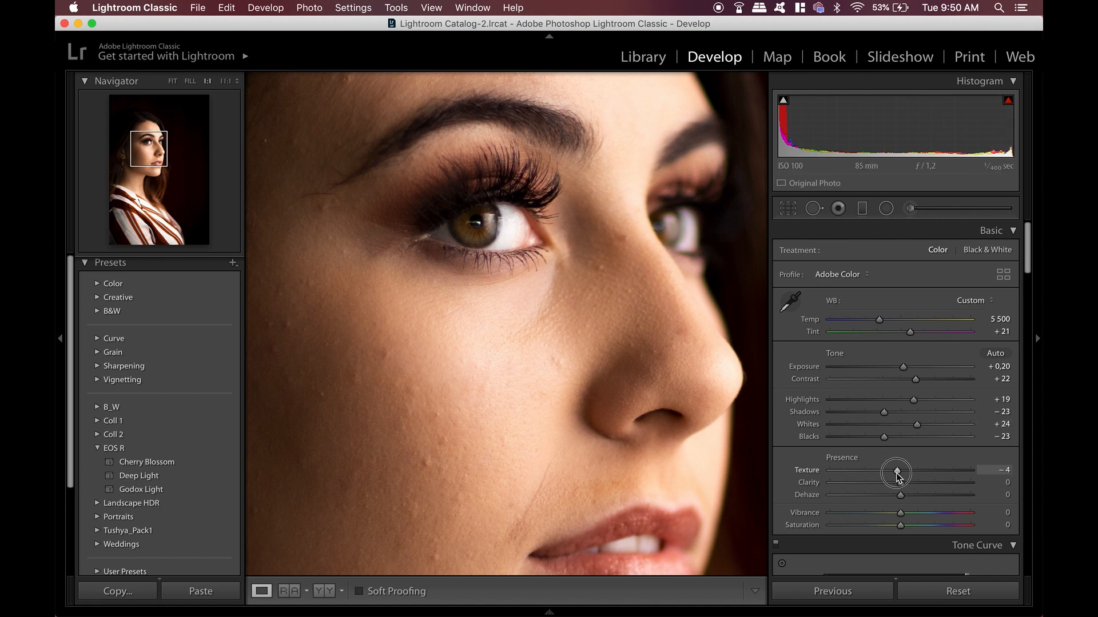
mouse_move(879, 476)
mouse_down()
mouse_move(932, 483)
mouse_move(970, 473)
mouse_move(890, 472)
mouse_up()
click(519, 387)
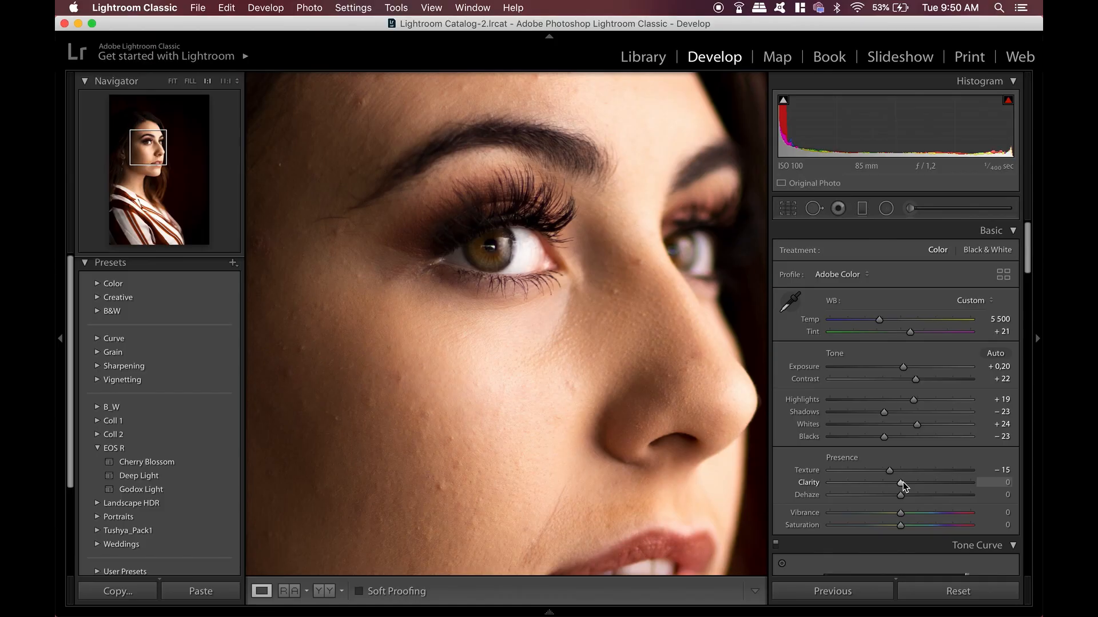
Set Clarity to +23
drag(902, 484, 916, 488)
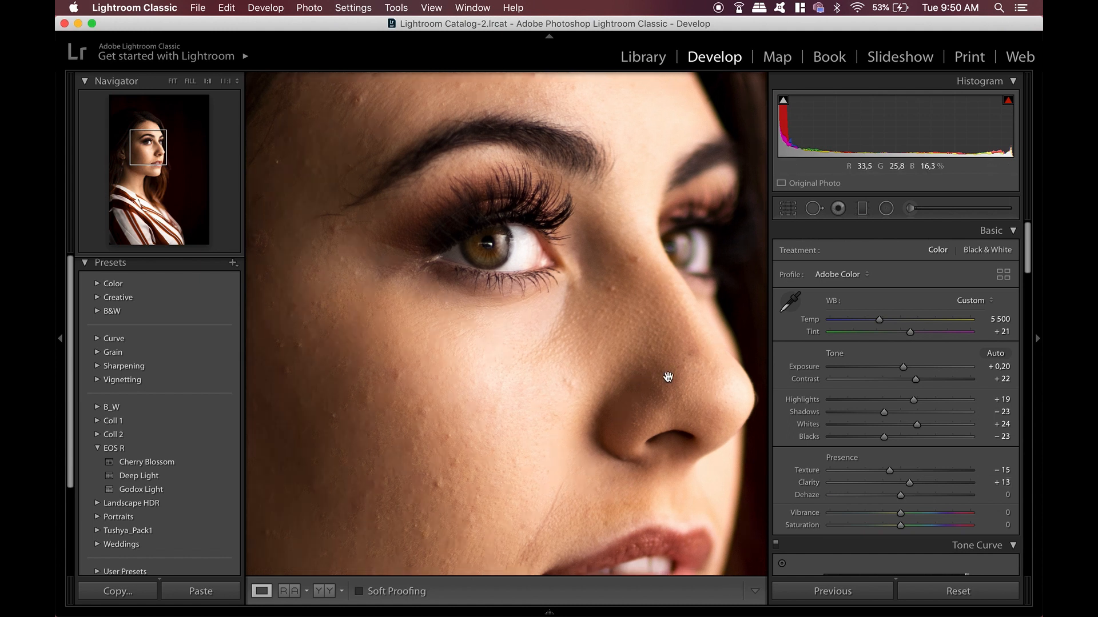
click(647, 353)
mouse_move(911, 479)
mouse_down()
mouse_move(902, 485)
mouse_move(917, 489)
mouse_up()
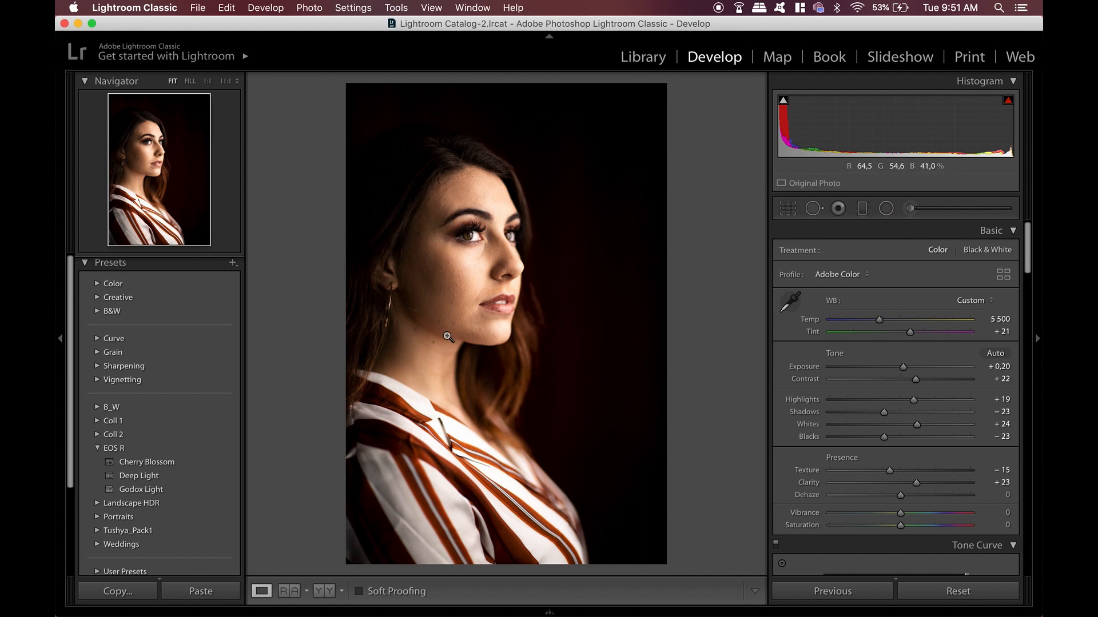
Toggle the before and after views to compare the edits with the original
key(backslash)
key(backslash)
key(backslash)
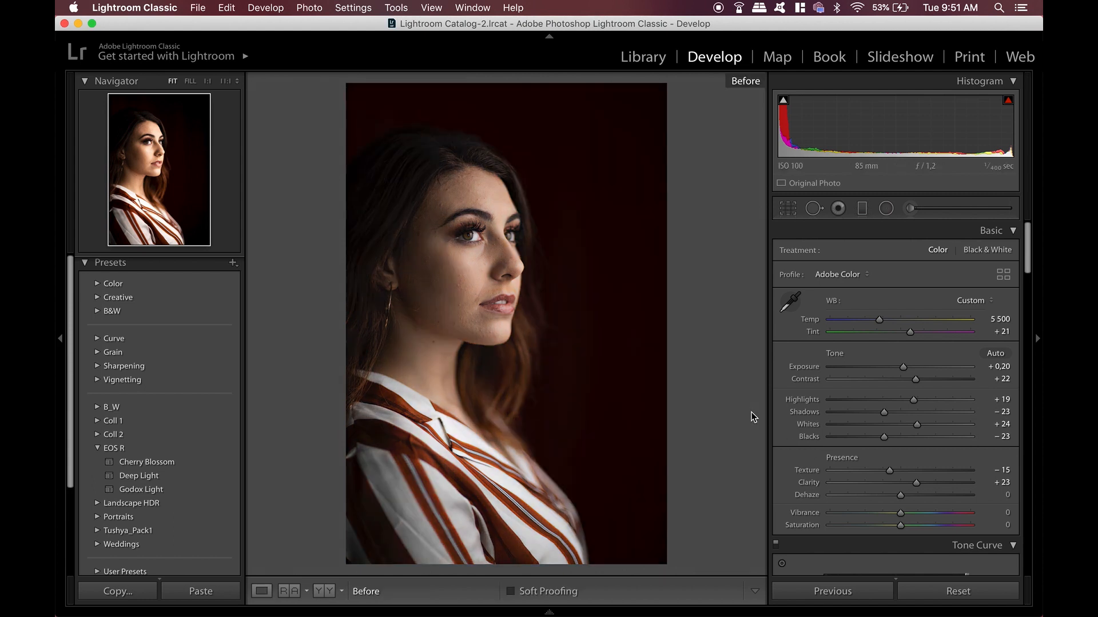
key(backslash)
key(backslash)
key(backslash)
key(backslash)
key(backslash)
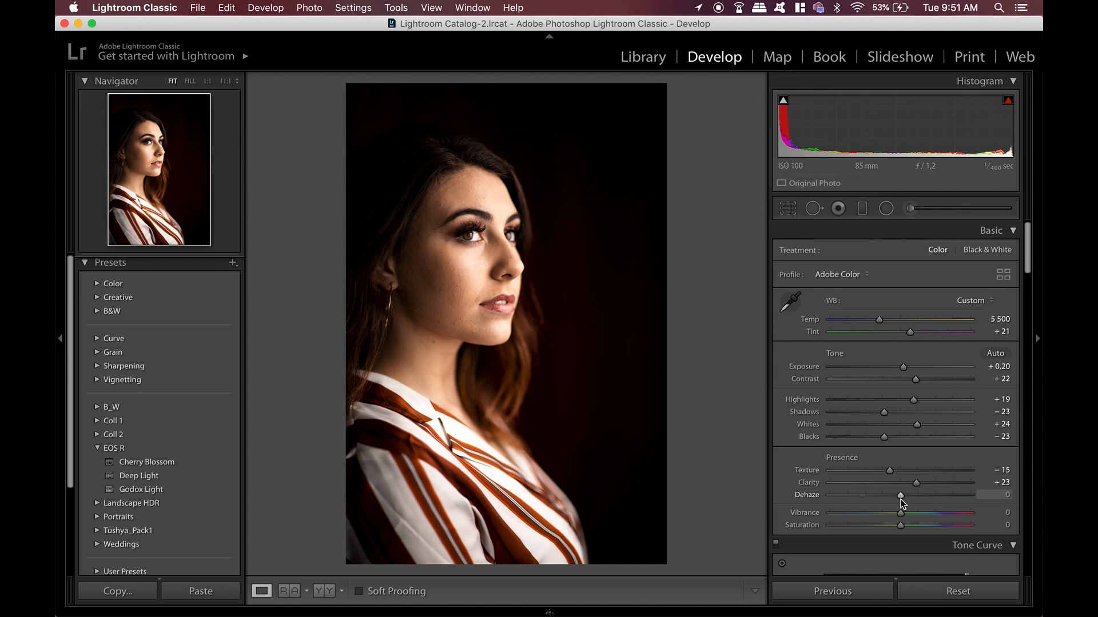
Set Dehaze to -2 and compare before and after
drag(899, 501, 925, 497)
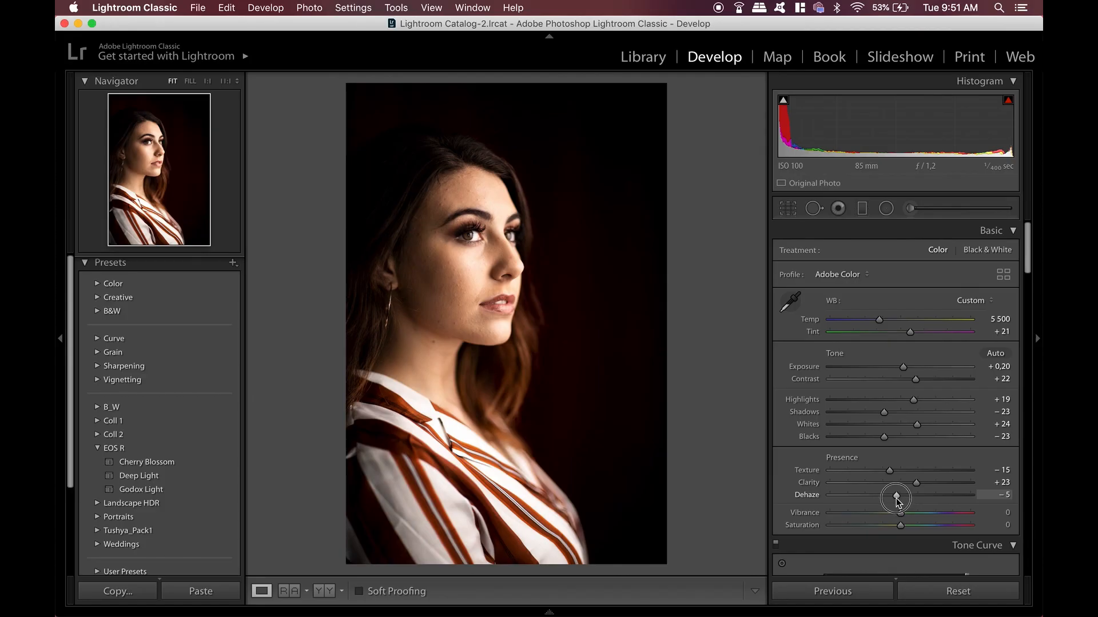
drag(895, 502, 897, 503)
key(backslash)
key(backslash)
Set Vibrance to +48 and Saturation to -10
drag(901, 512, 878, 526)
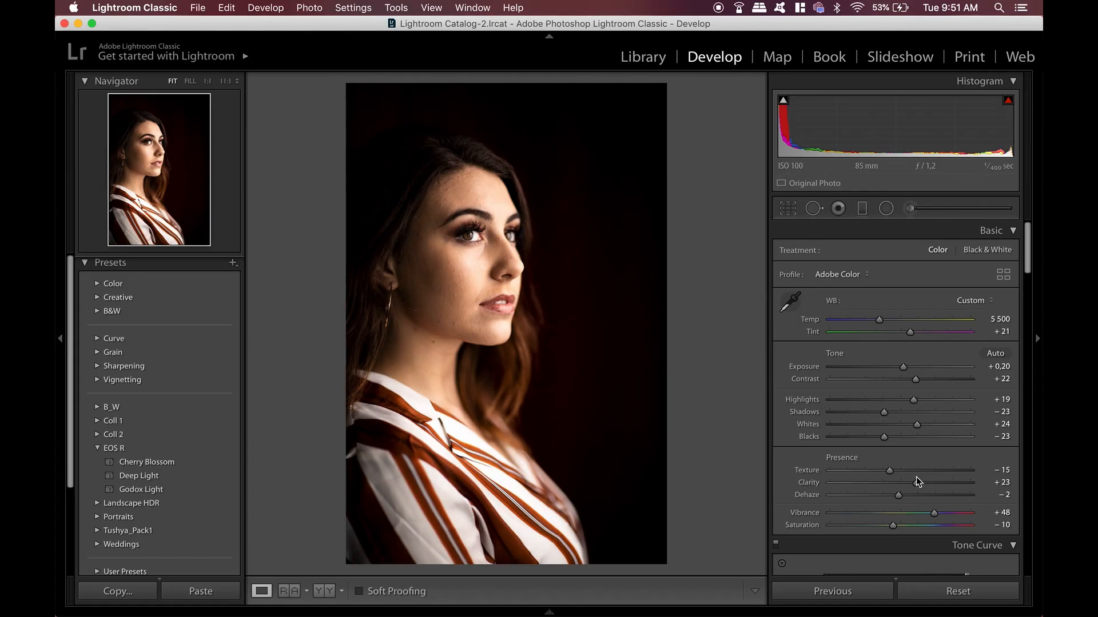
Preview shadow clipping and a black-and-white version of the photo
key(j)
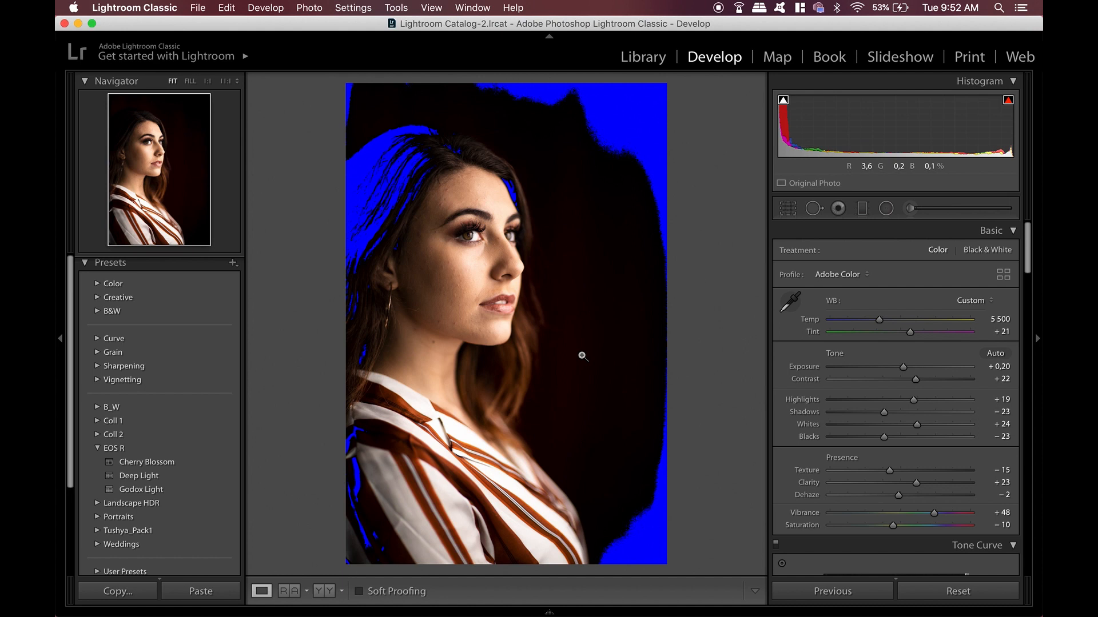
key(j)
key(v)
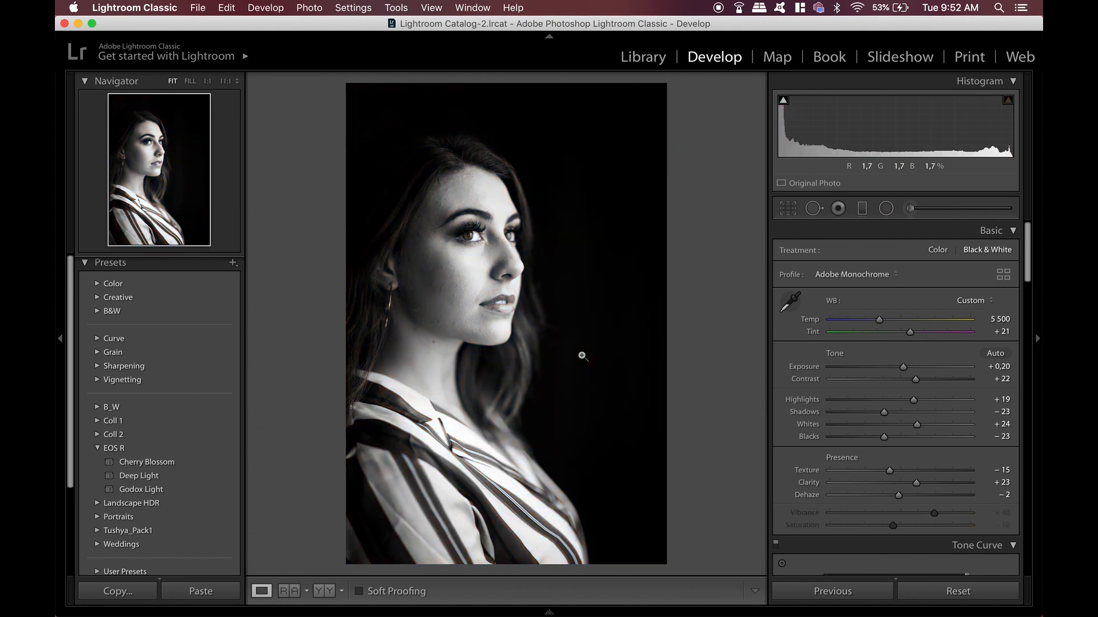
key(v)
Build an S-curve in the Tone Curve by lowering a shadow point and raising a highlight point
scroll(950, 531, down, 10)
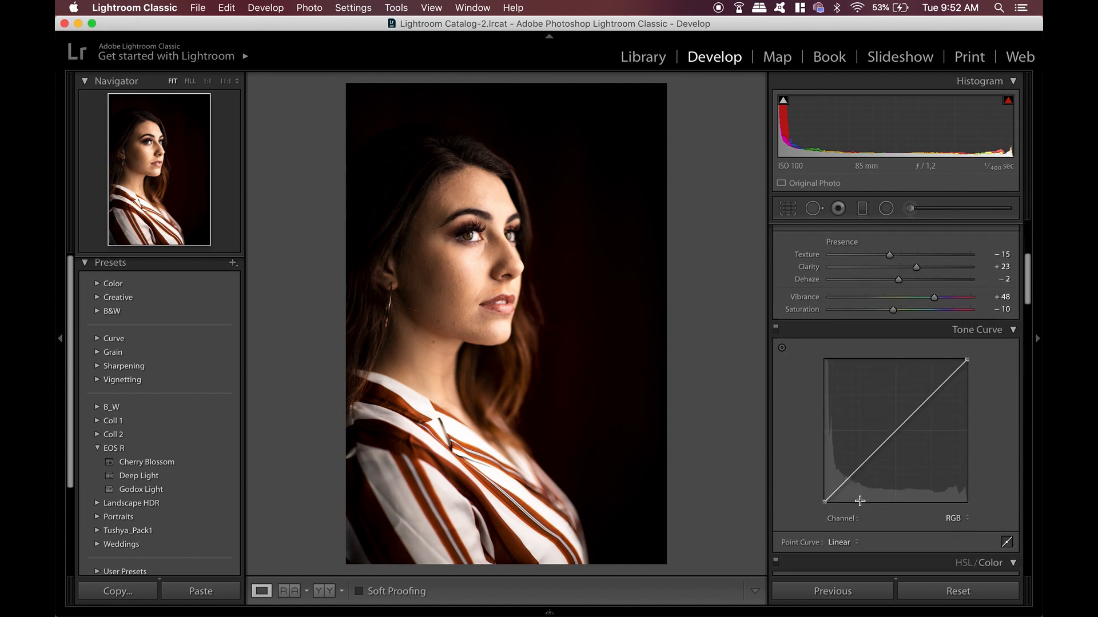
click(859, 501)
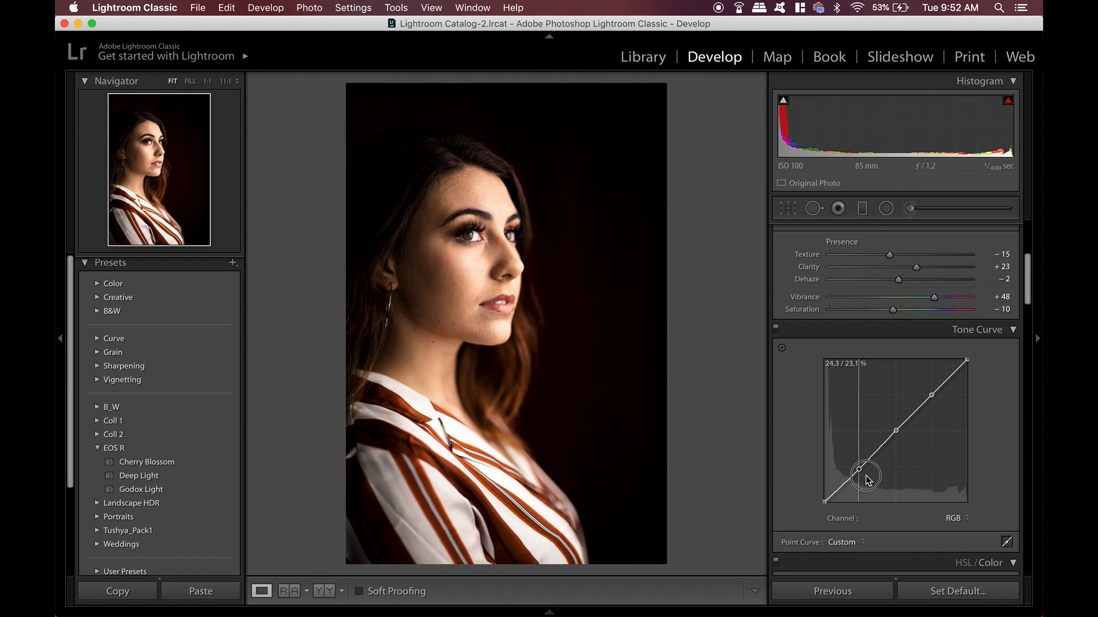
drag(867, 479, 871, 479)
drag(895, 430, 962, 399)
Refine the upper tone curve point while toggling the curve on and off to compare
click(777, 323)
click(777, 324)
click(777, 329)
click(776, 330)
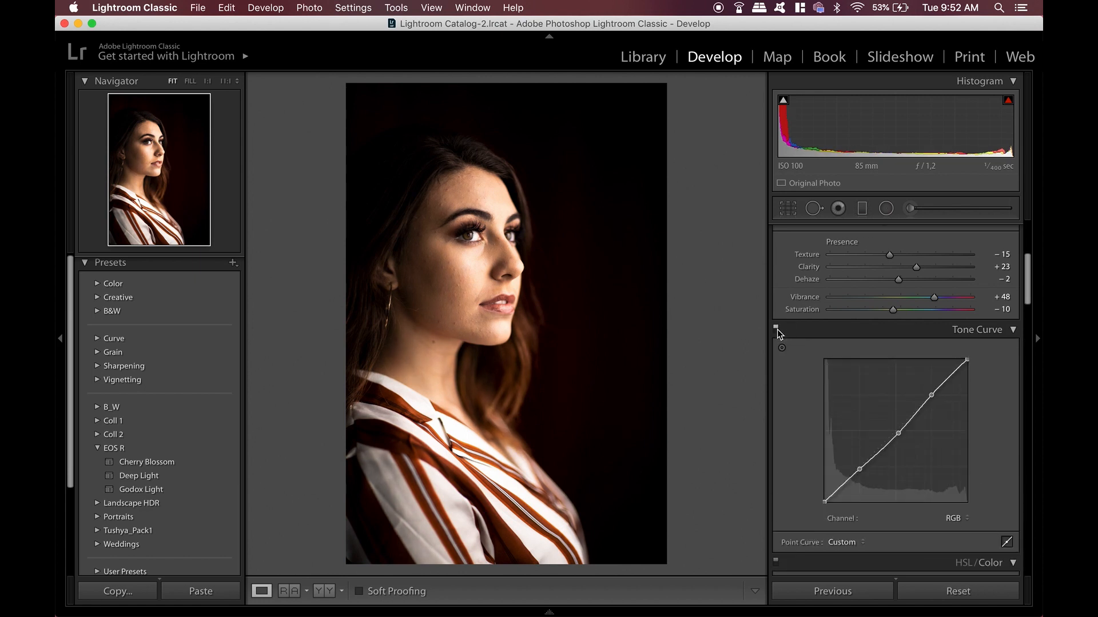
key(alt)
drag(932, 395, 946, 401)
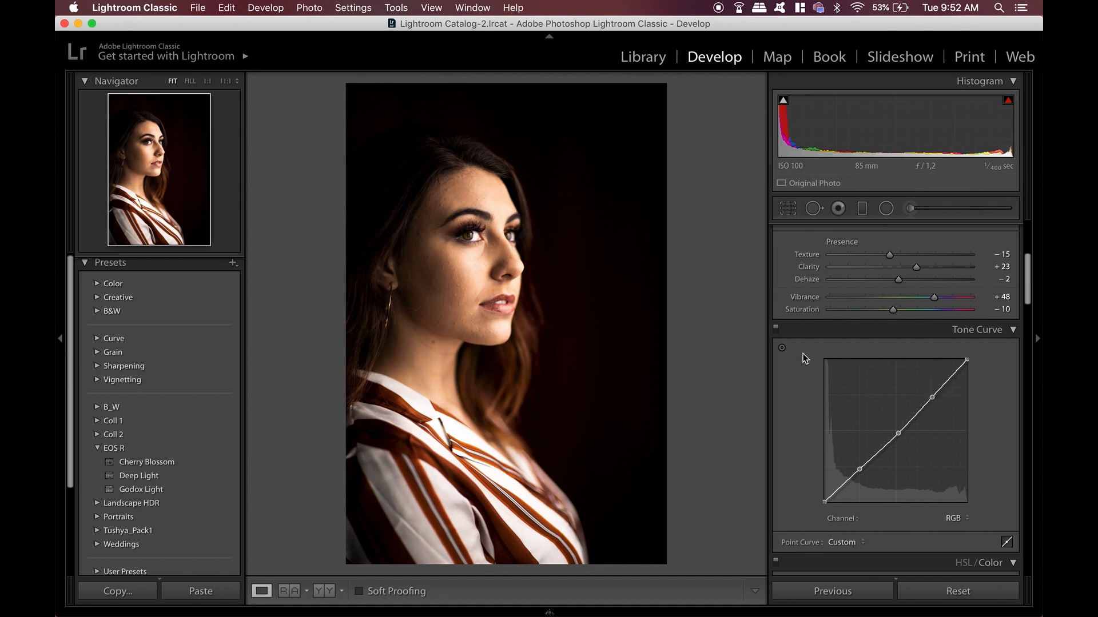
click(777, 329)
click(777, 328)
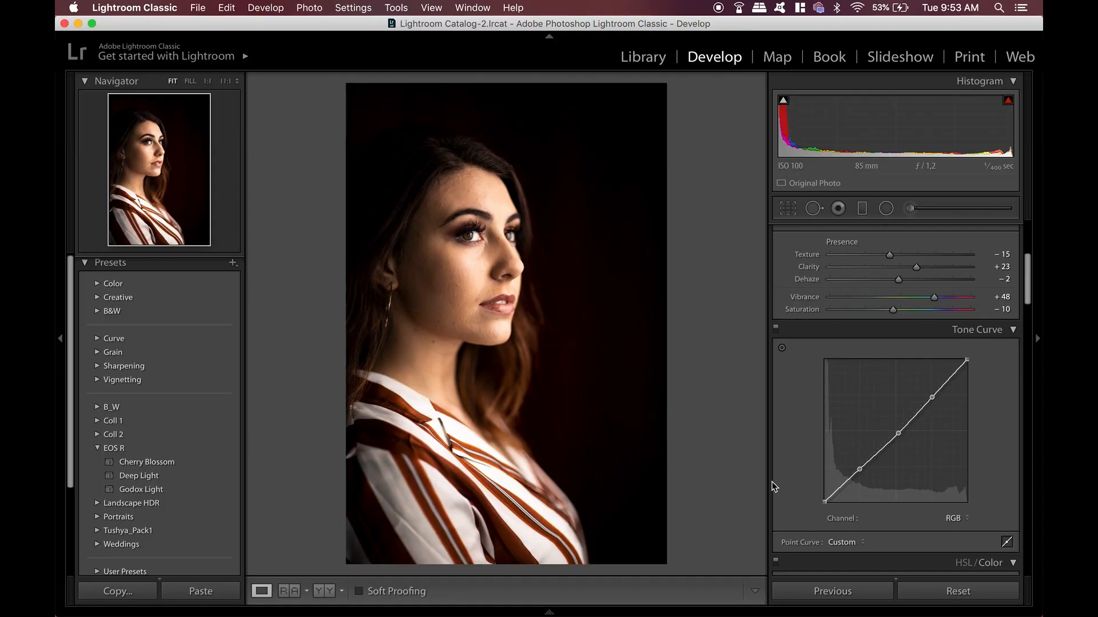
In HSL, set Red Hue to -18, Saturation to +34 and Luminance to +19
scroll(800, 492, down, 8)
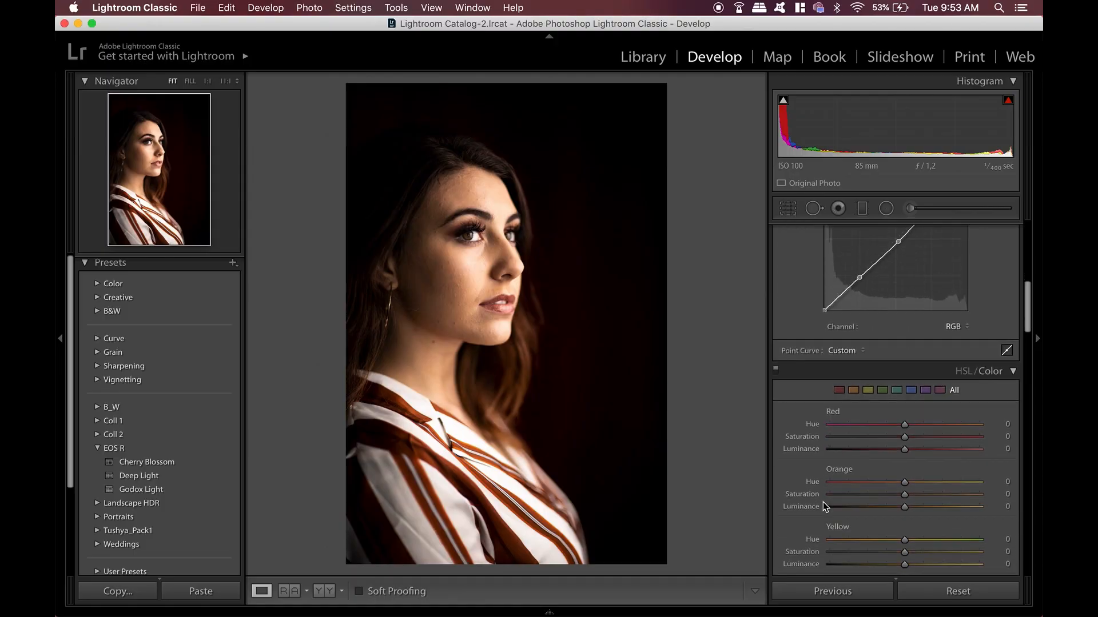
mouse_move(905, 450)
mouse_down()
mouse_move(828, 449)
mouse_move(958, 460)
mouse_move(810, 463)
mouse_move(918, 460)
mouse_move(929, 439)
mouse_move(878, 426)
mouse_move(993, 441)
mouse_move(894, 437)
mouse_up()
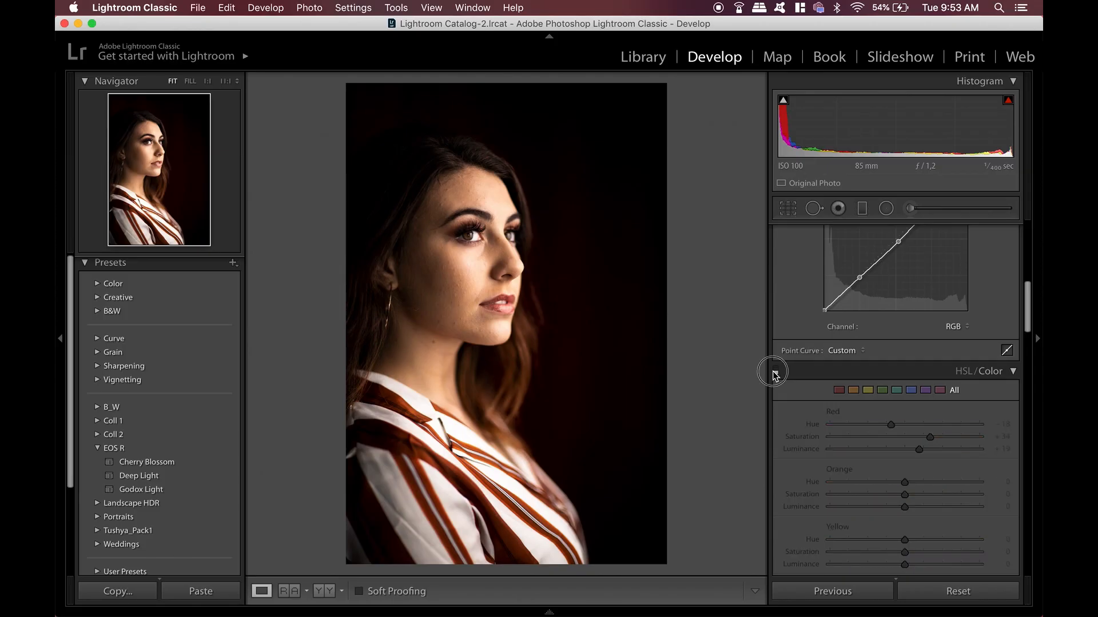
click(774, 372)
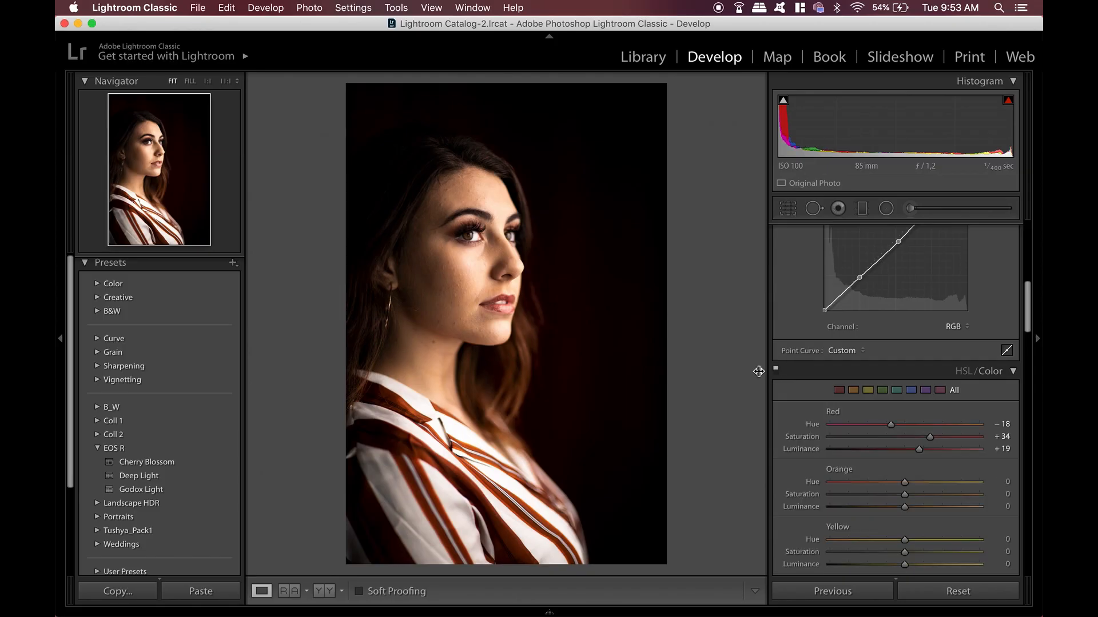
Zoom into the face and toggle the HSL adjustments off and on to compare the skin tones
click(490, 292)
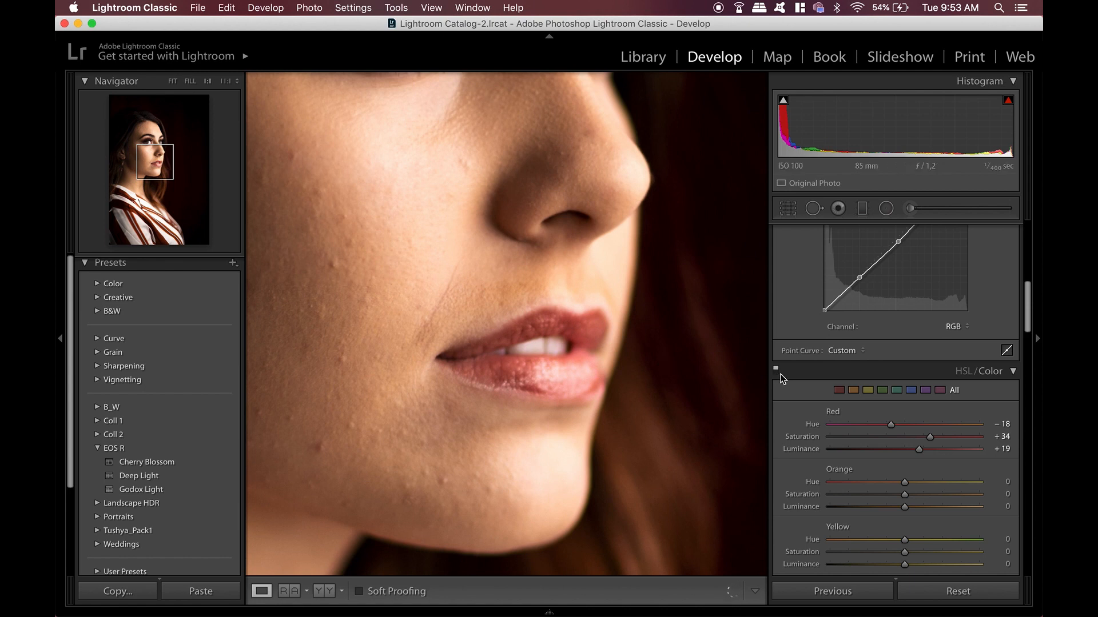
click(775, 370)
click(775, 373)
click(569, 384)
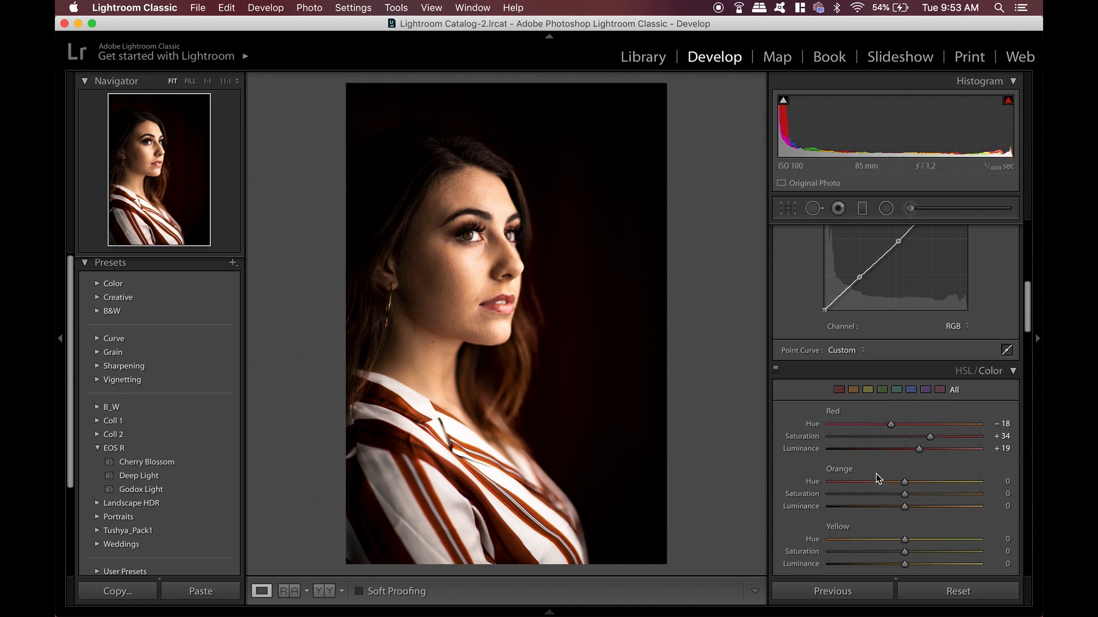
In HSL, set Orange Luminance to +9, Yellow Luminance to -70, Yellow Hue to -11 and Yellow Saturation to +18
scroll(876, 474, down, 3)
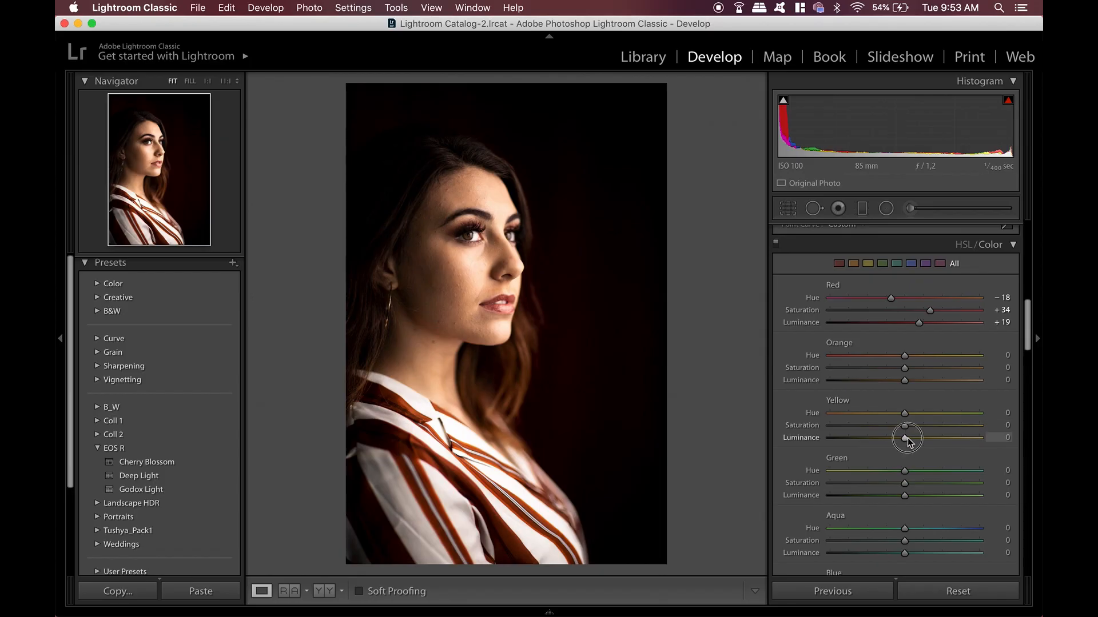
drag(907, 440, 854, 440)
mouse_move(904, 383)
mouse_down()
mouse_move(874, 383)
mouse_move(914, 382)
mouse_up()
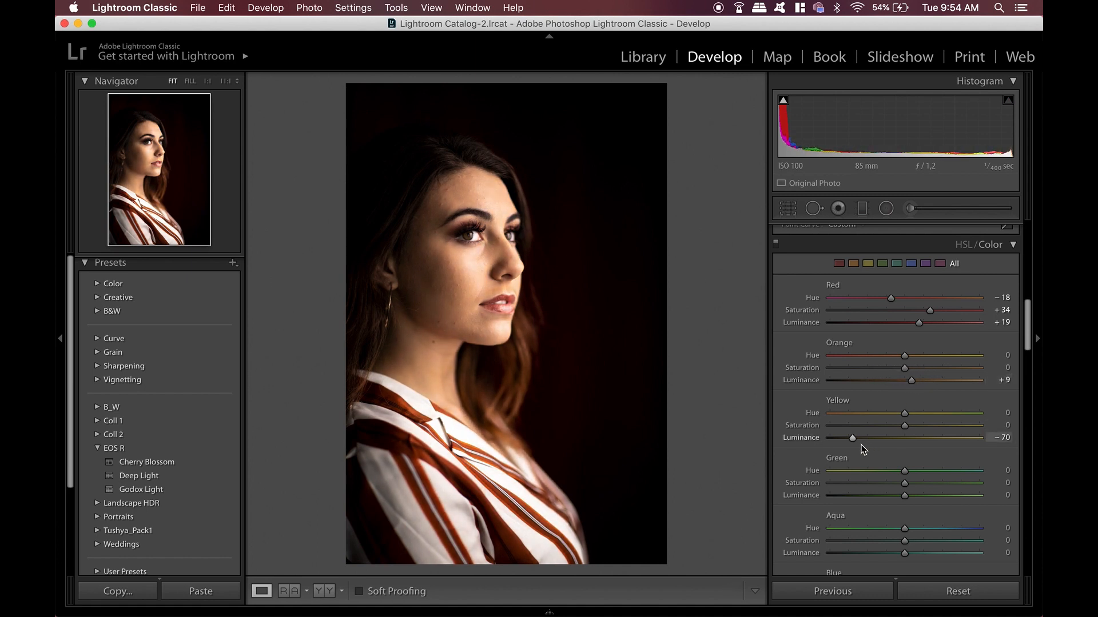
mouse_move(900, 423)
mouse_down()
mouse_move(870, 425)
mouse_move(921, 430)
mouse_move(887, 417)
mouse_move(897, 419)
mouse_up()
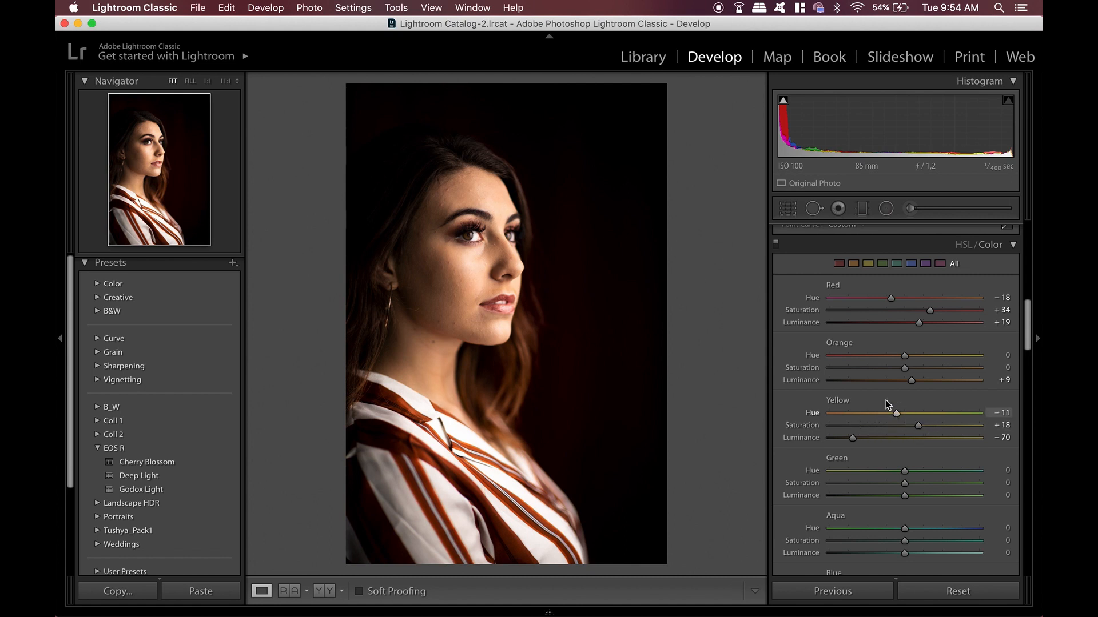
Toggle the HSL adjustments and inspect the skin at close zoom, panning across the face
click(778, 245)
click(470, 252)
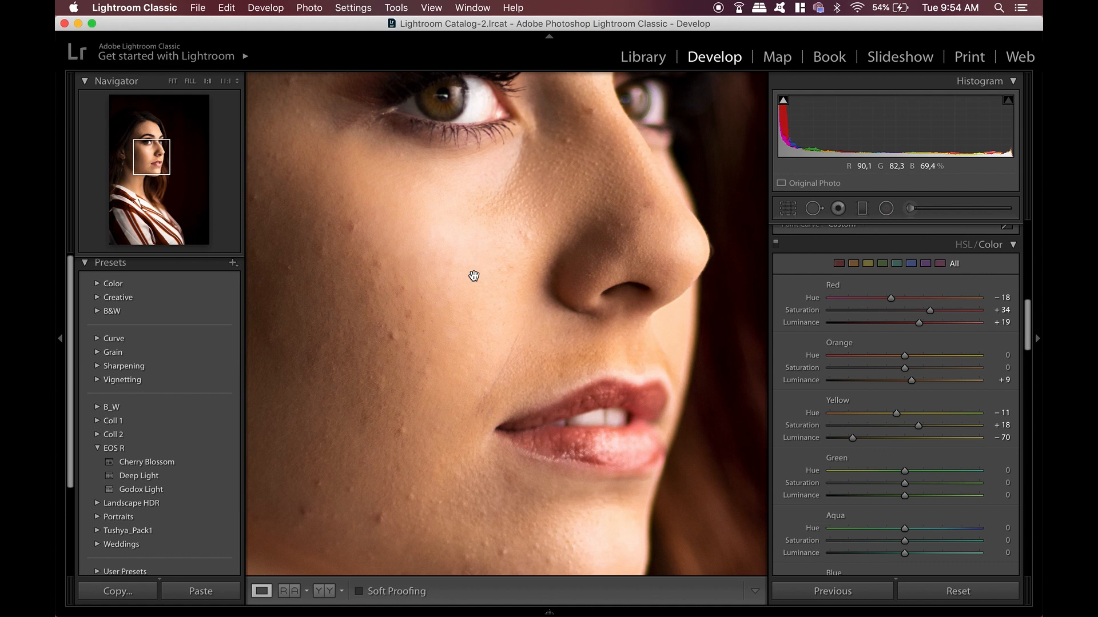
drag(472, 275, 546, 296)
click(539, 271)
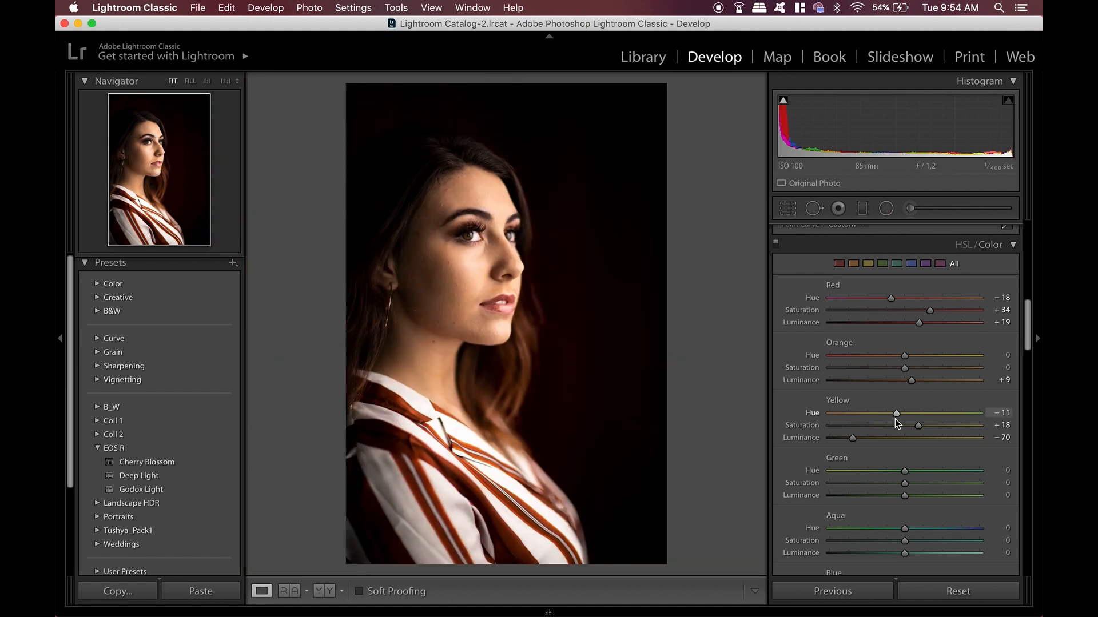
Try extreme hue shifts on the Magenta, Purple, Blue and Aqua sliders, undoing each one
scroll(894, 420, down, 8)
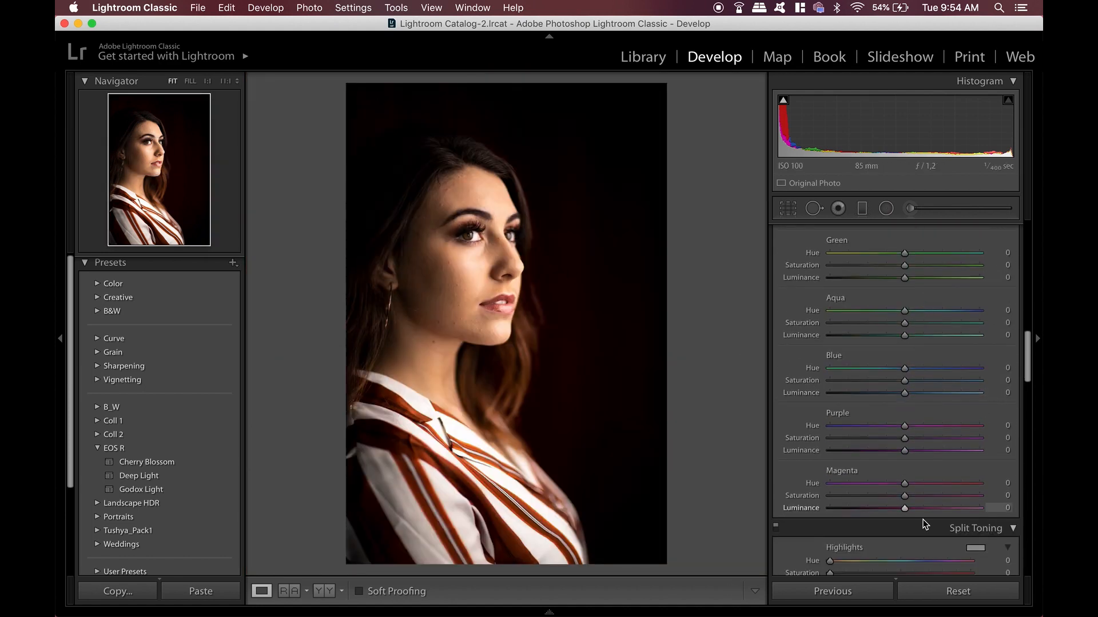
drag(909, 483, 992, 489)
key(super+z)
drag(904, 425, 833, 426)
key(super+z)
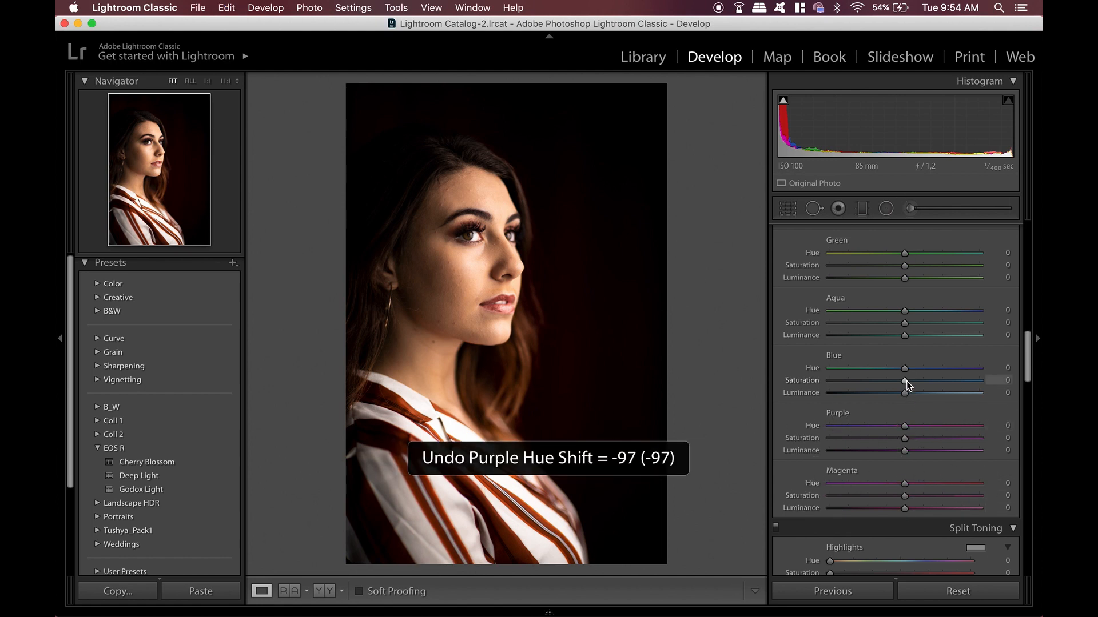
drag(810, 368, 827, 383)
key(super+z)
drag(904, 311, 983, 329)
key(super+z)
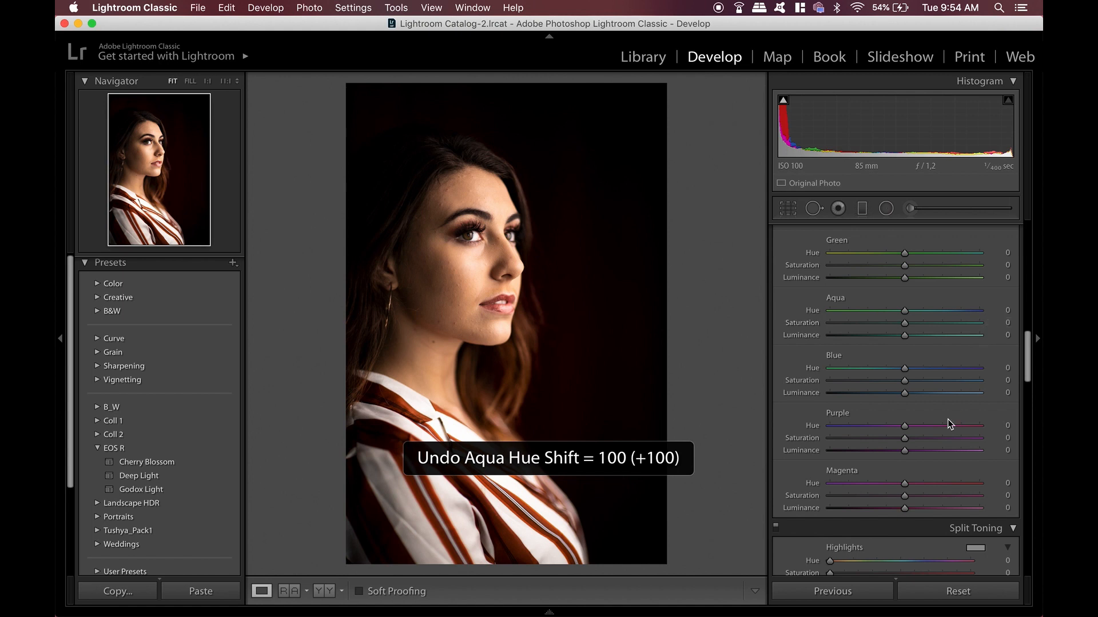
In Detail, set the Sharpening Masking to 96 while previewing the mask
scroll(948, 420, down, 5)
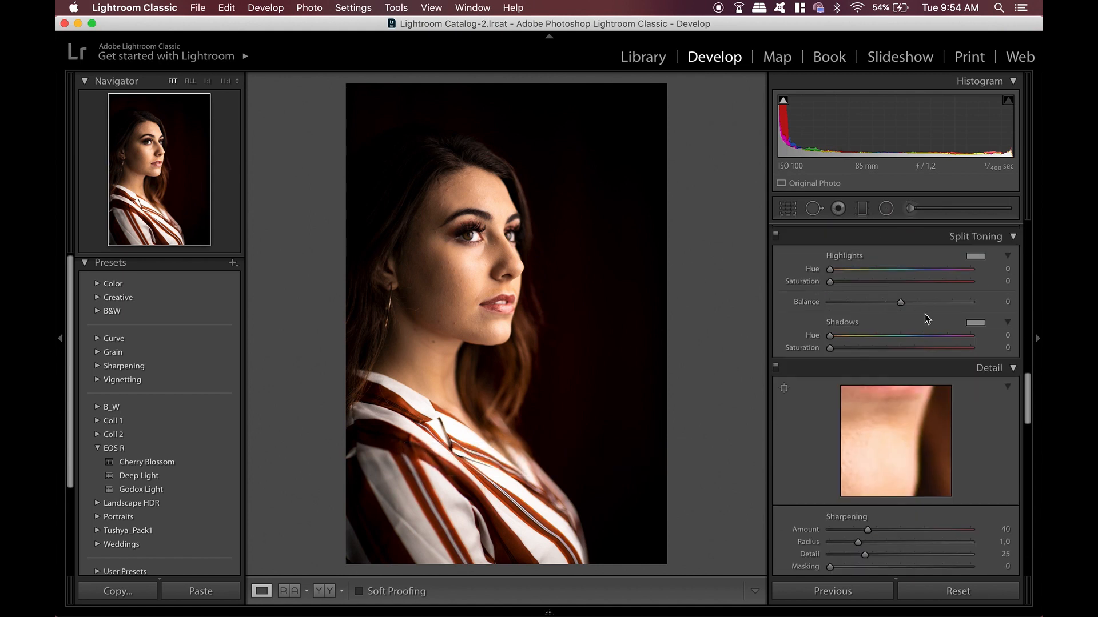
scroll(924, 313, down, 2)
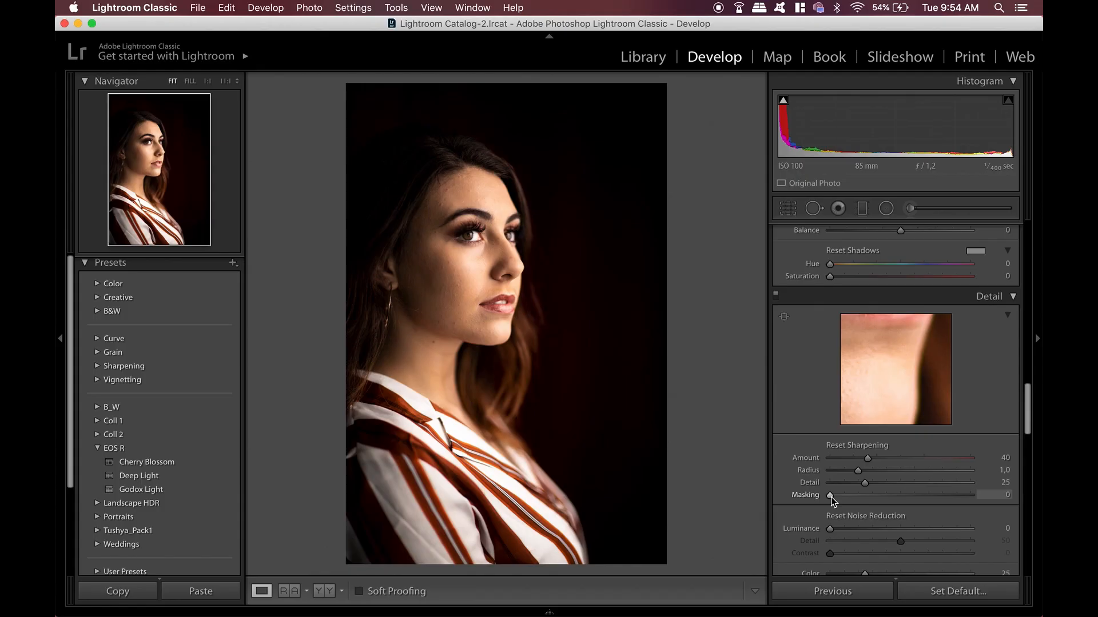
alt+click(831, 496)
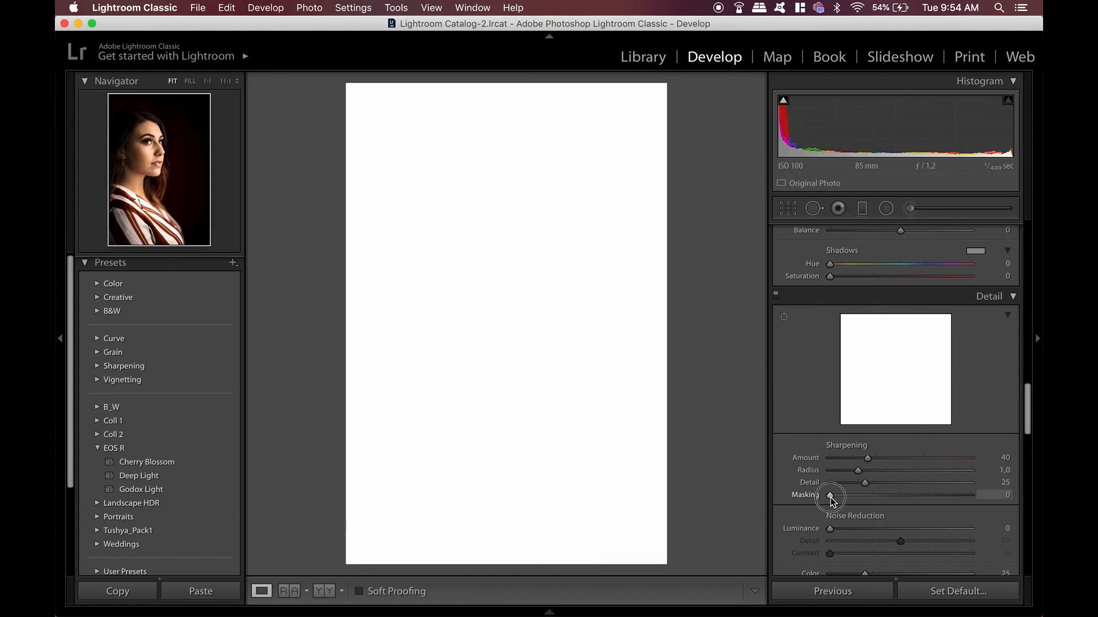
drag(831, 498, 966, 503)
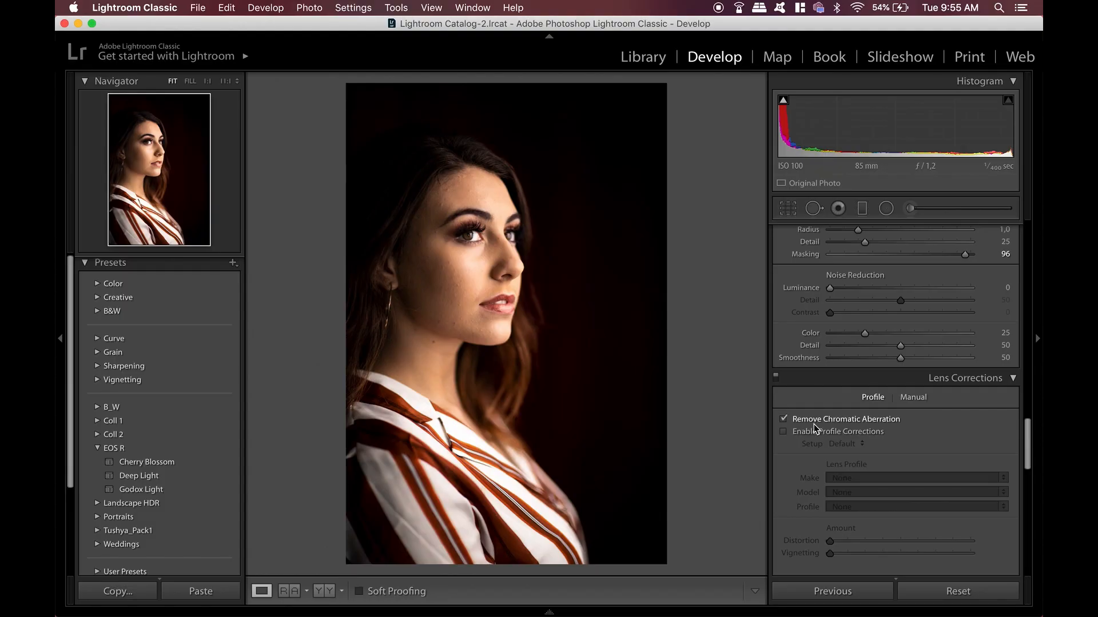
Toggle Enable Profile Corrections off and on with the clipping display shown to compare the vignetting
click(814, 432)
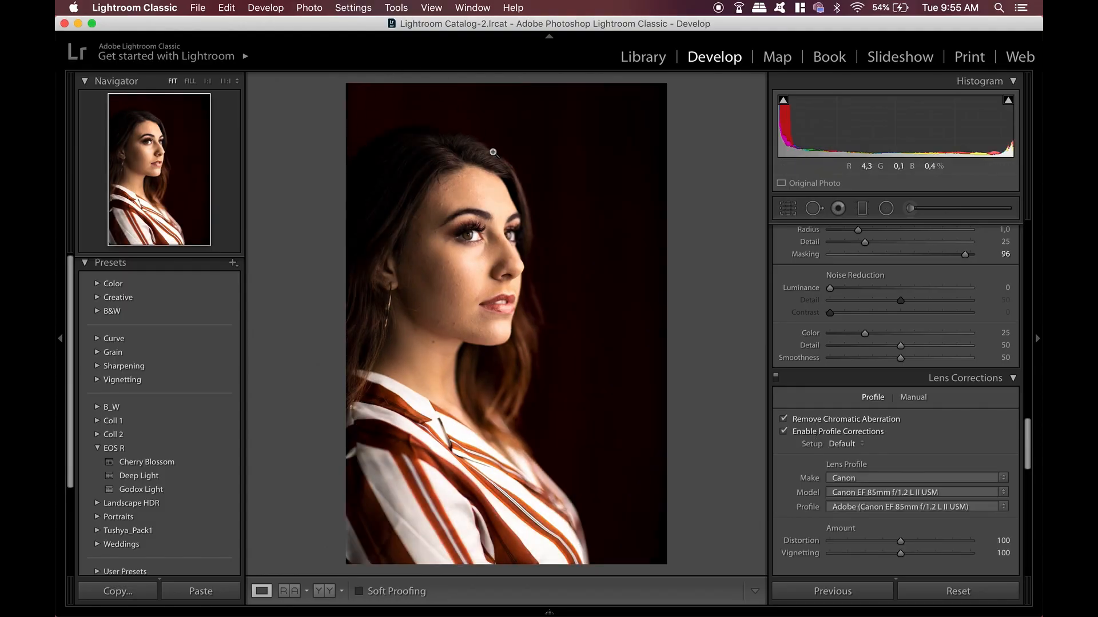
key(j)
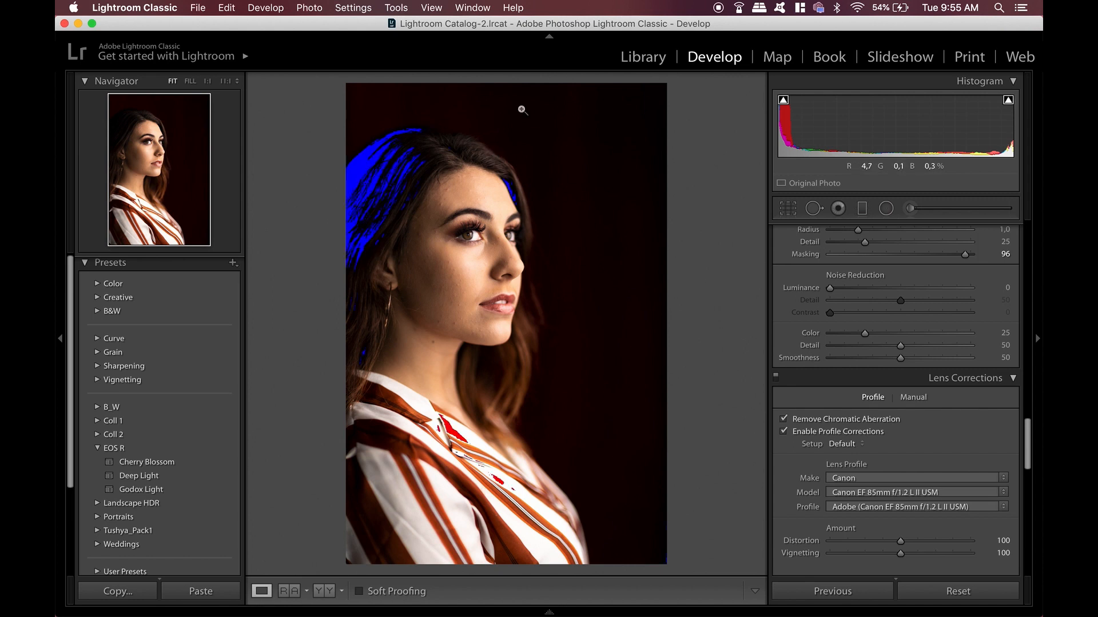
click(845, 432)
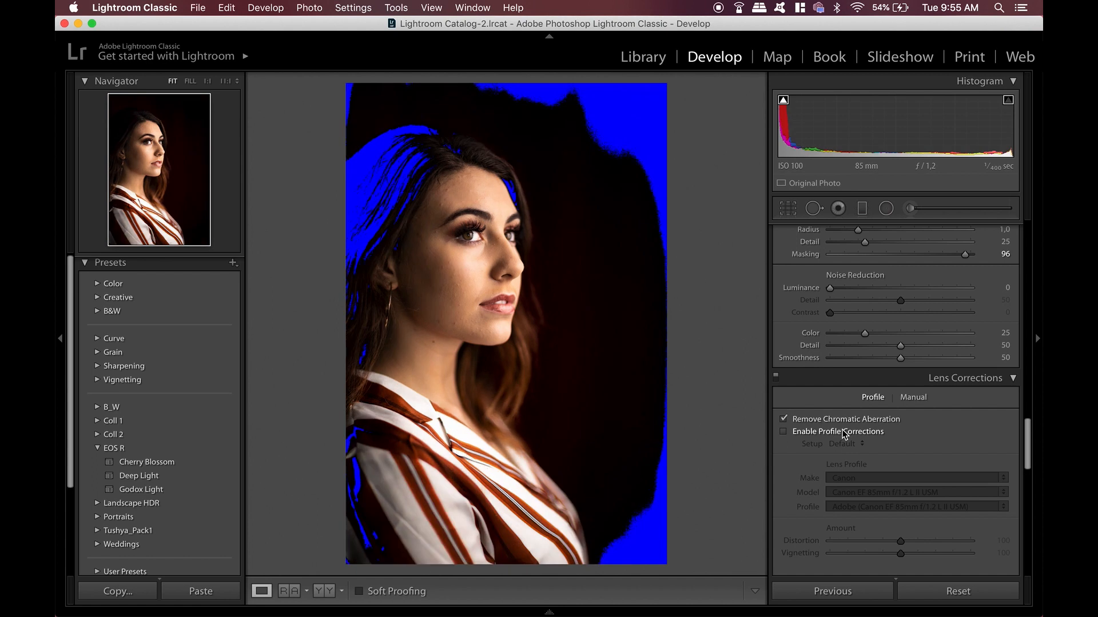
click(845, 433)
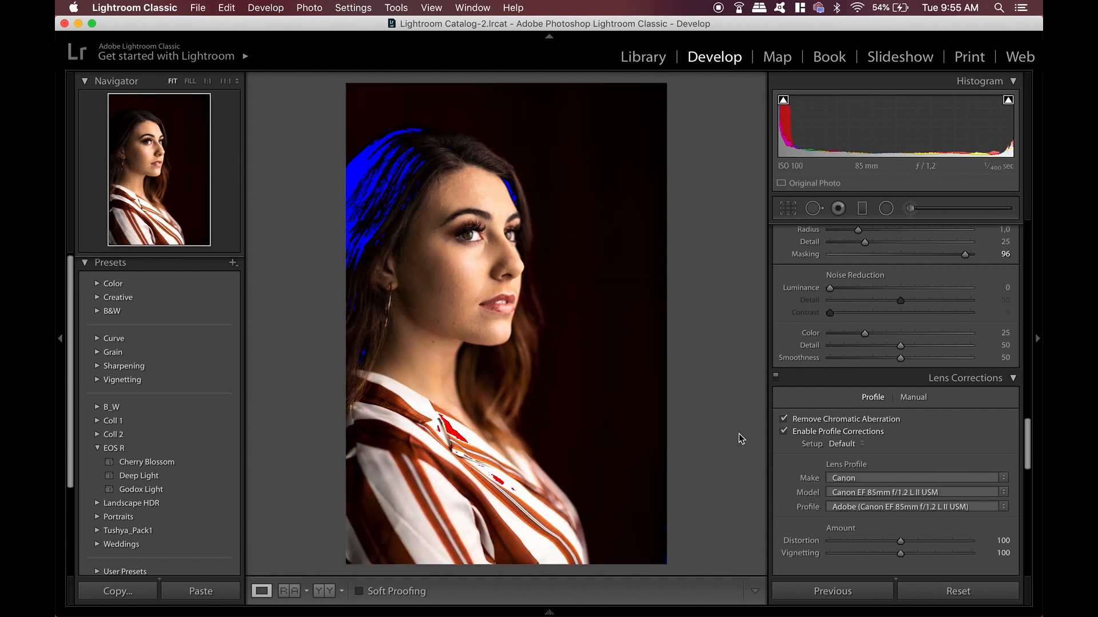
key(j)
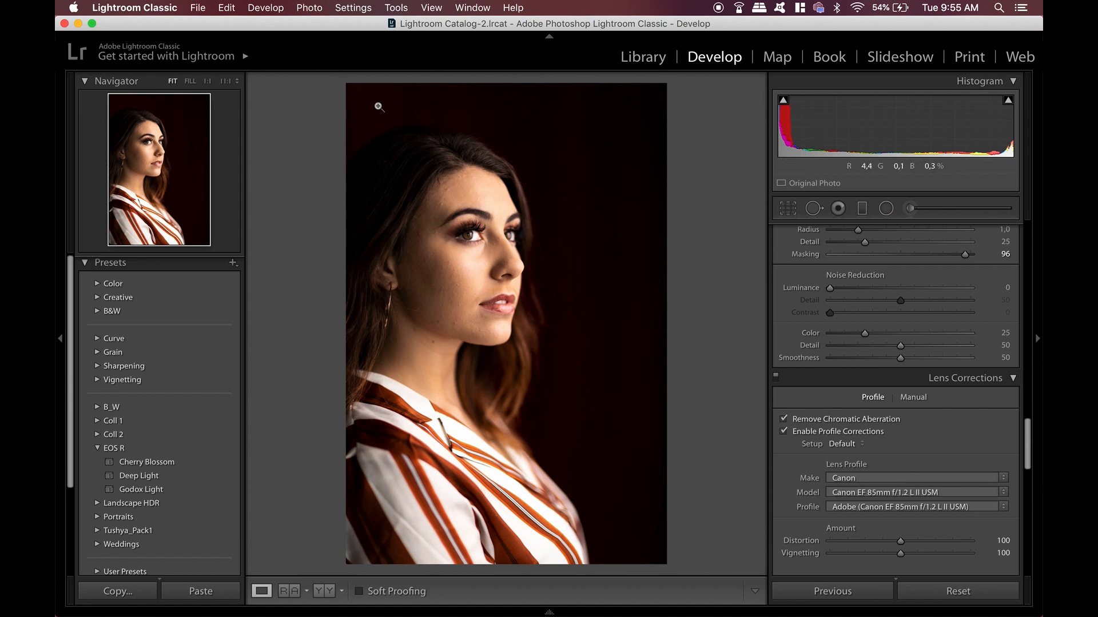
Set the Post-Crop Vignetting Amount to -13 and toggle the Effects panel to compare
scroll(791, 527, down, 10)
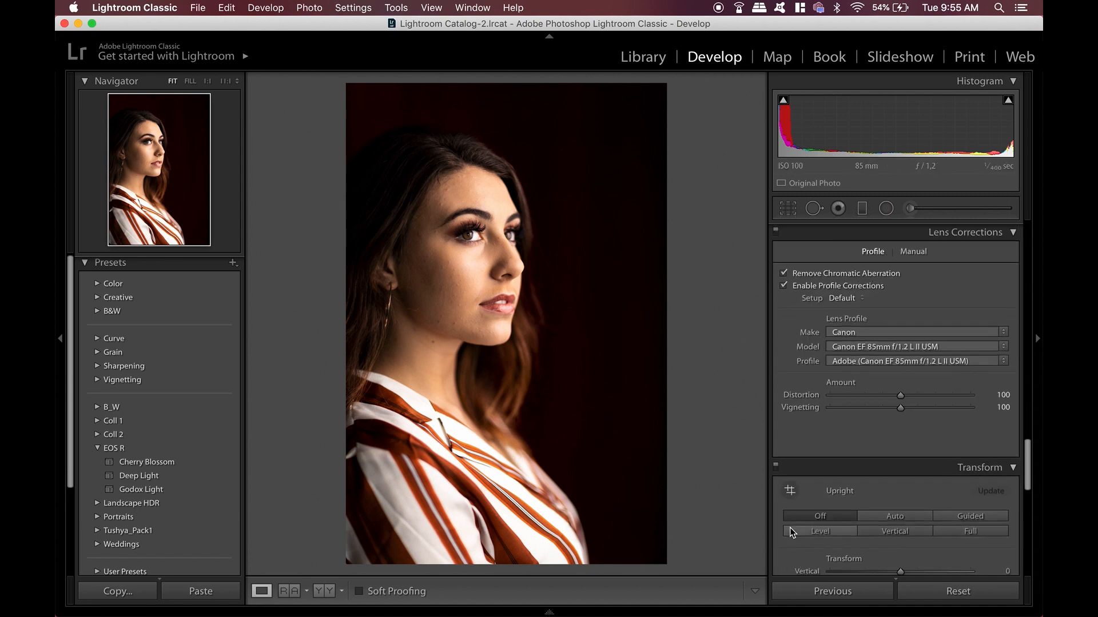
scroll(792, 533, down, 3)
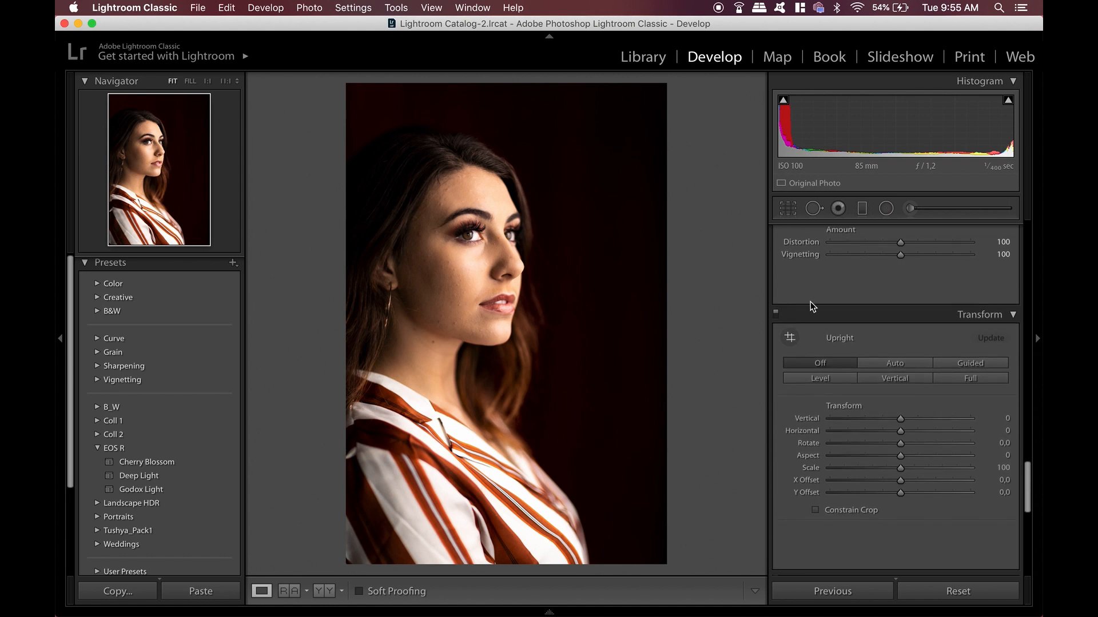
scroll(805, 379, down, 10)
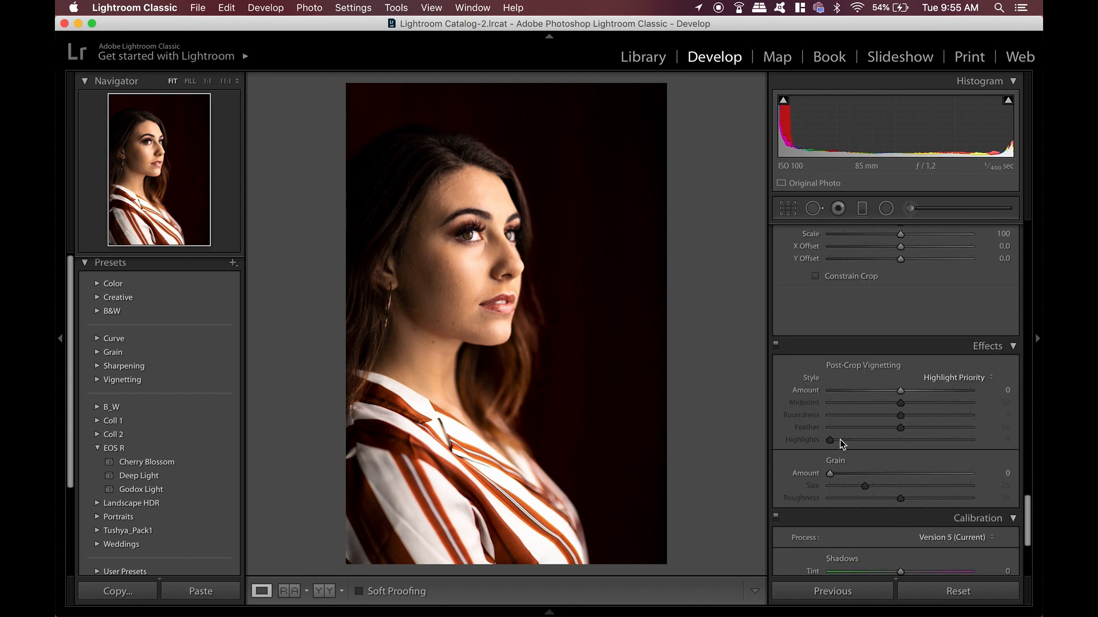
drag(901, 392, 893, 392)
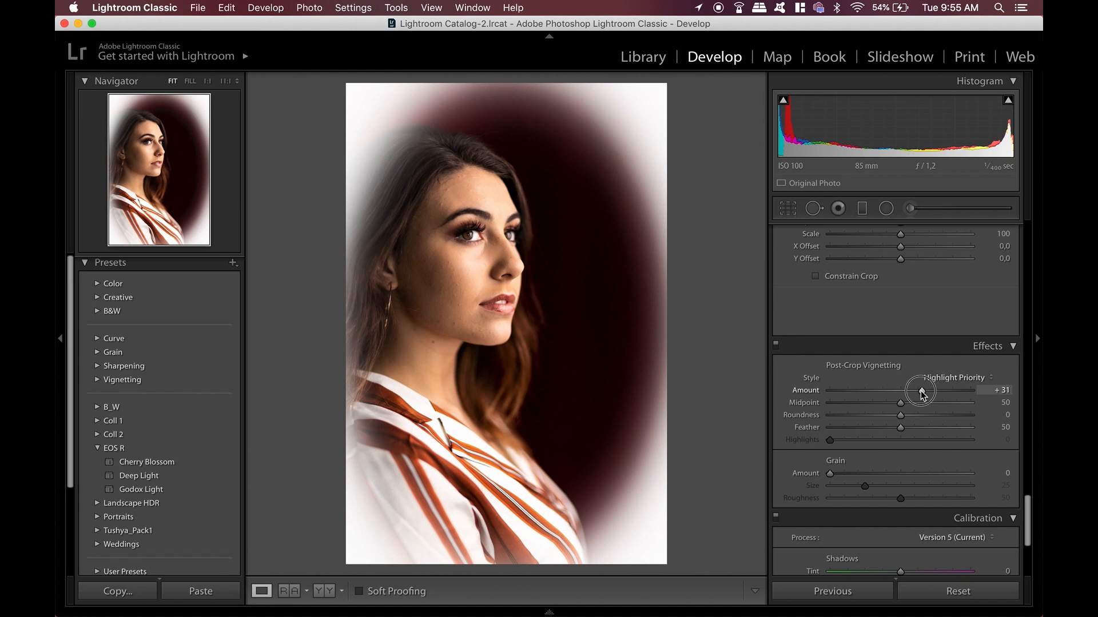
drag(922, 394, 895, 392)
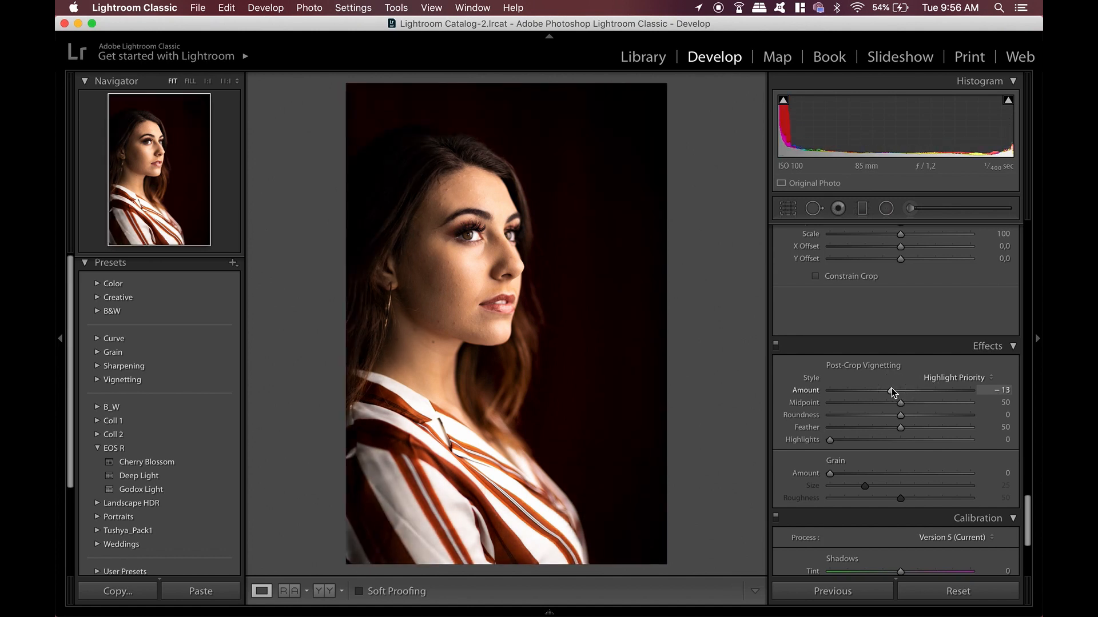
click(775, 347)
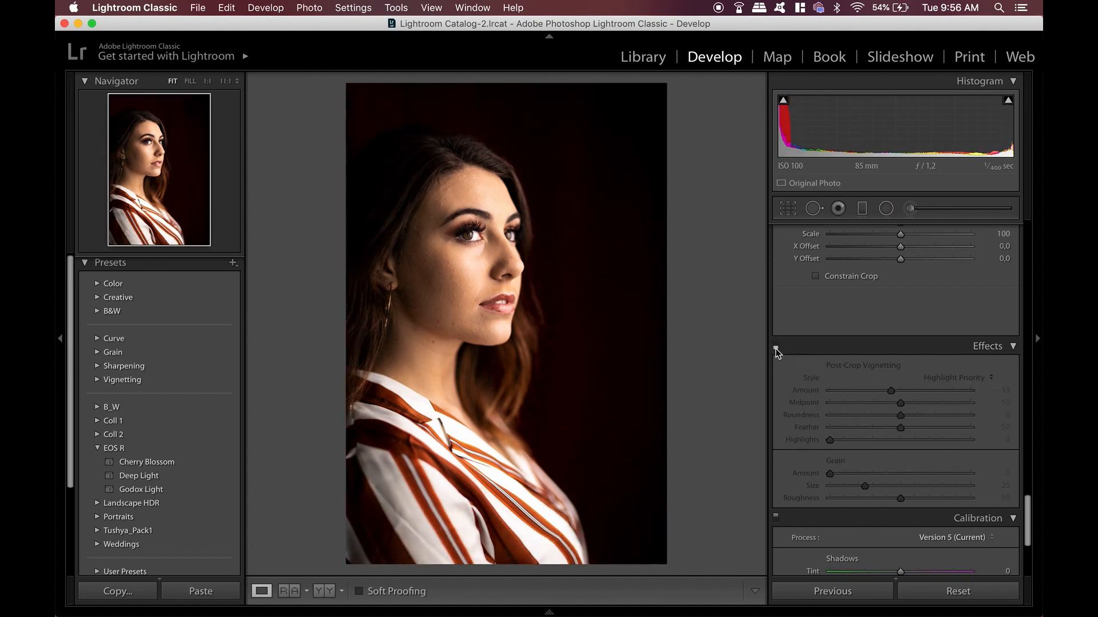
click(776, 347)
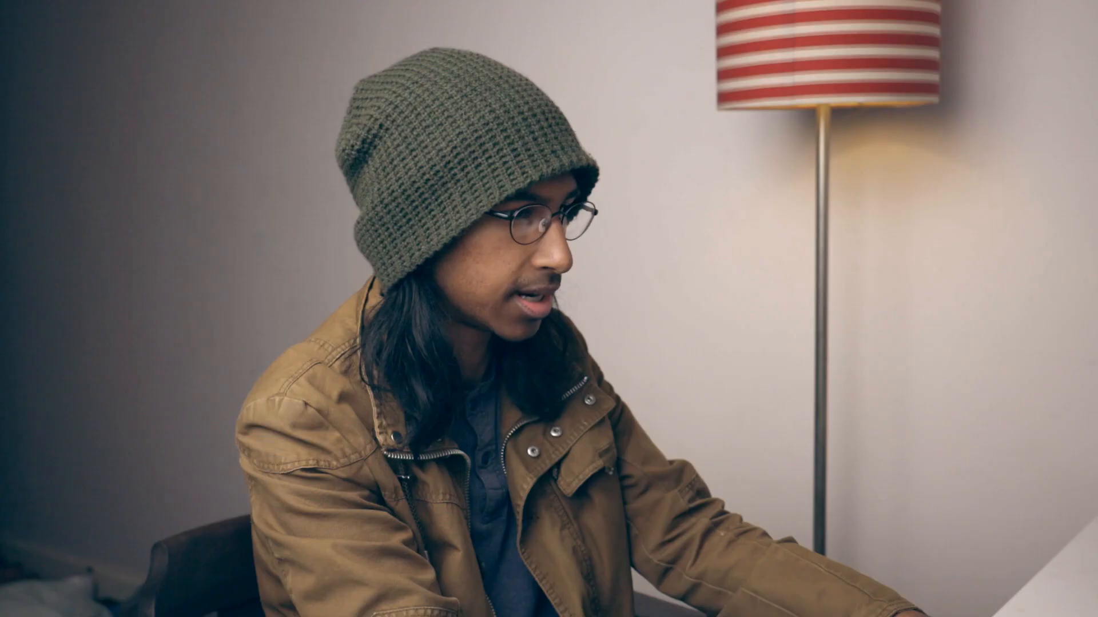